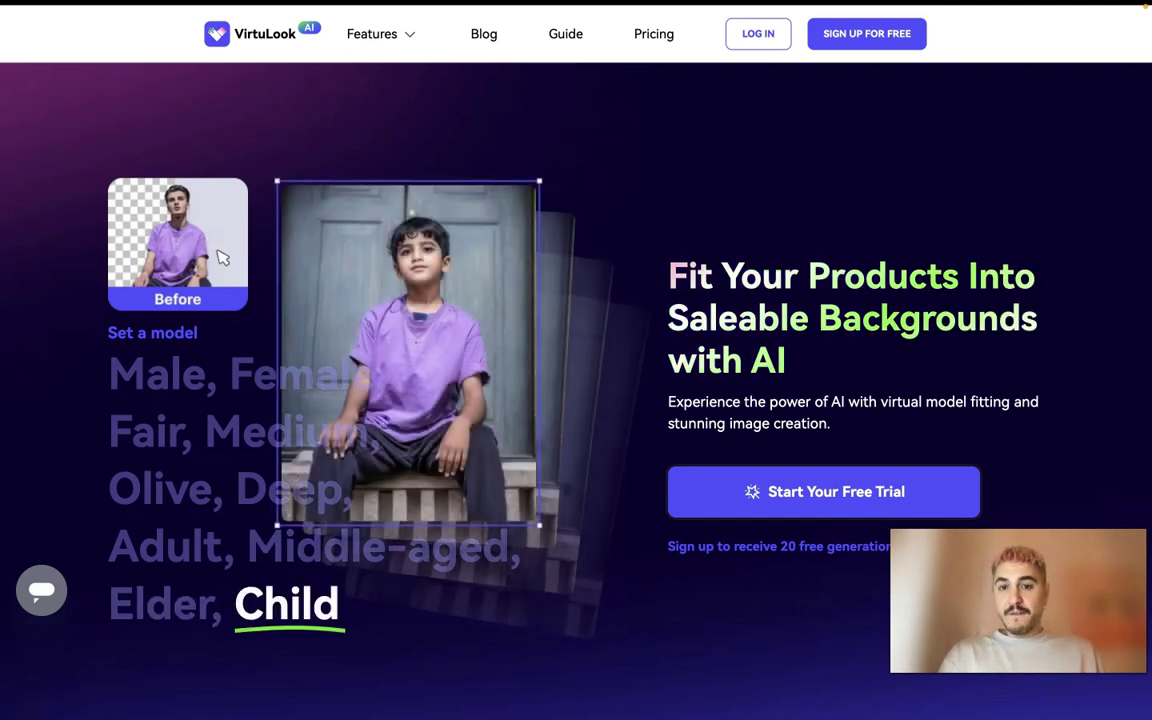
# Scroll the homepage past the stats bar to the 'Get Your Royalty-Free Fashion Models at Ease' section.
pyautogui.scroll(-1, 890, 307)
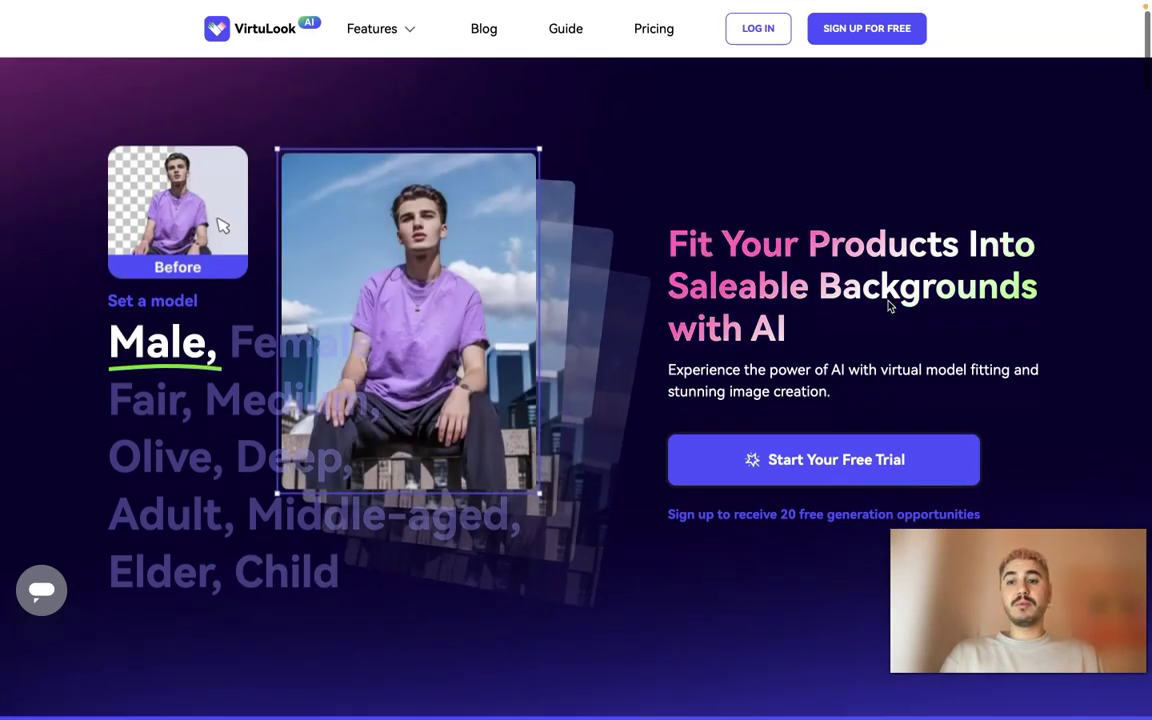
pyautogui.scroll(-1, 890, 307)
pyautogui.scroll(1, 890, 307)
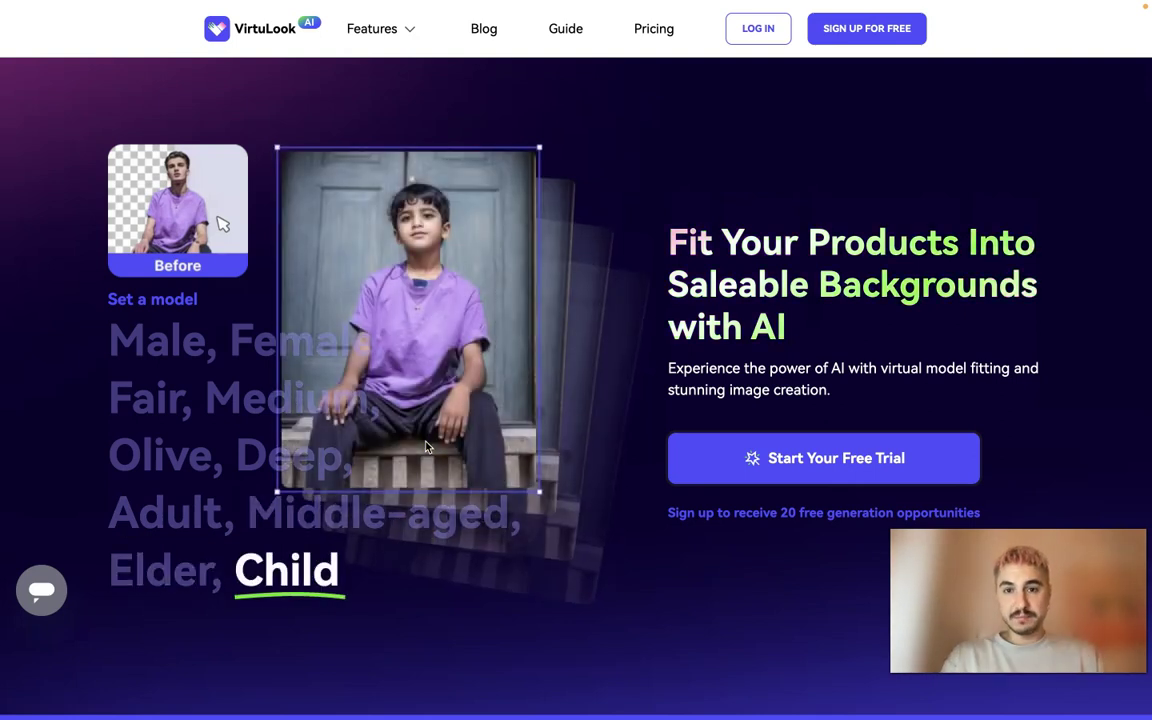
pyautogui.scroll(-1, 425, 447)
pyautogui.scroll(-5, 425, 447)
pyautogui.scroll(1, 425, 447)
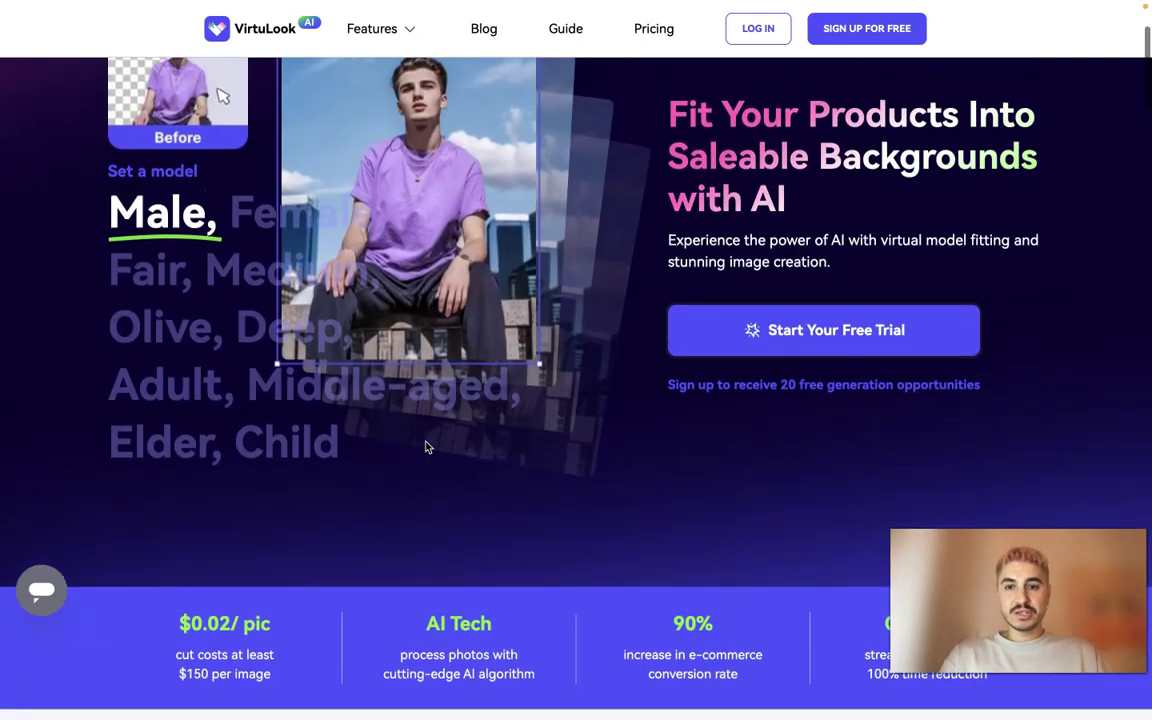
pyautogui.scroll(1, 425, 447)
pyautogui.scroll(-3, 425, 447)
pyautogui.scroll(3, 427, 452)
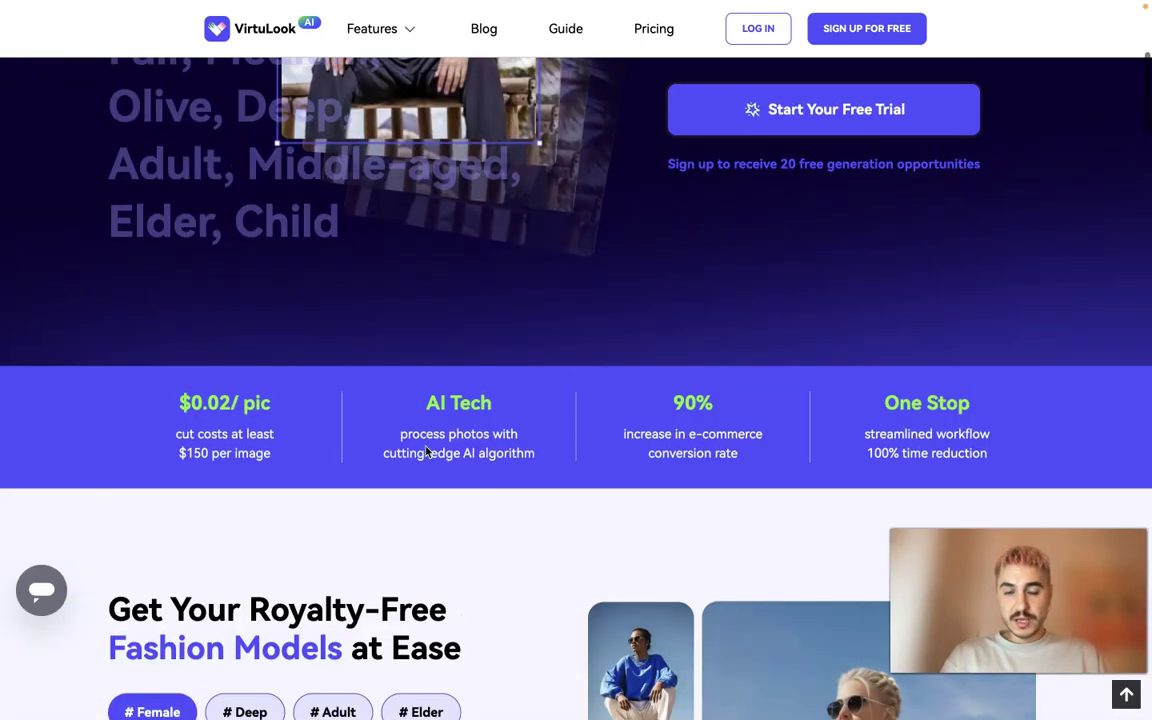
pyautogui.scroll(2, 425, 452)
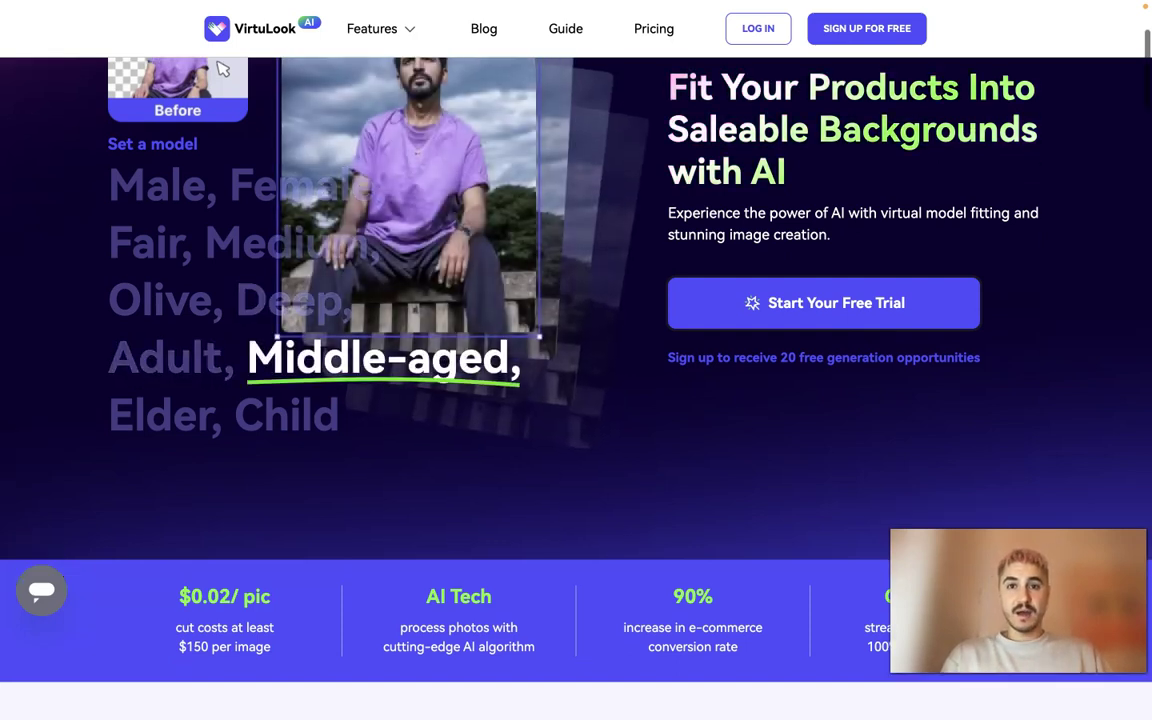
pyautogui.scroll(-3, 428, 450)
pyautogui.scroll(-5, 463, 404)
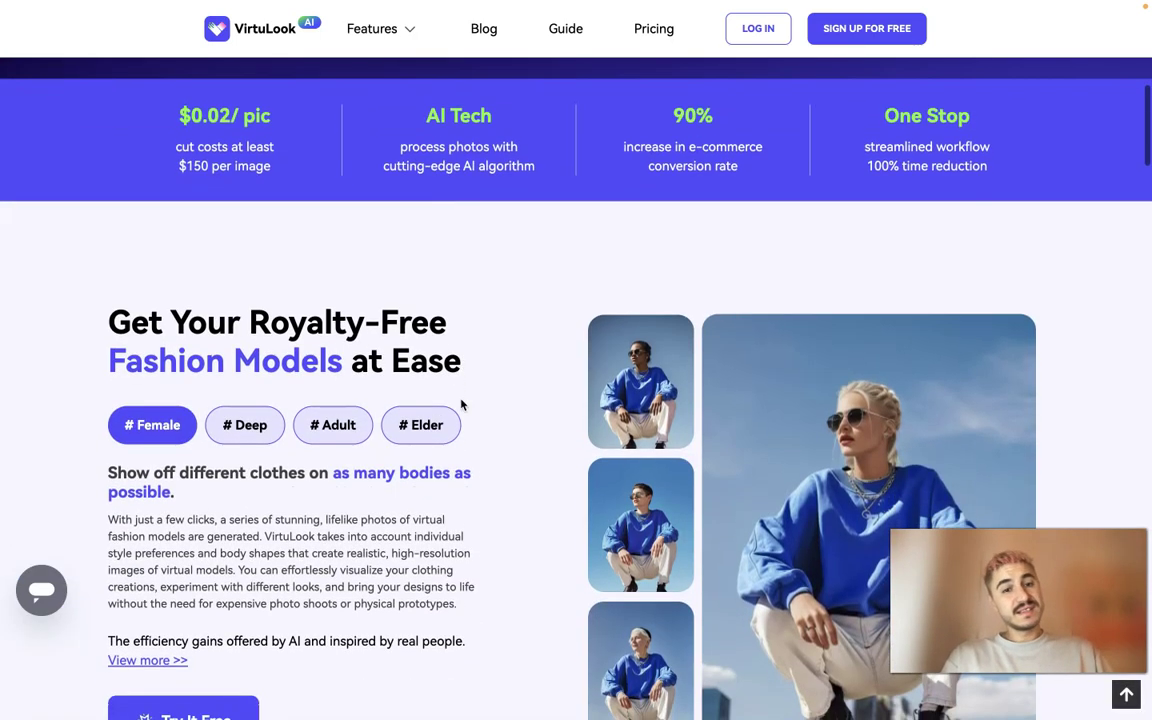
pyautogui.scroll(-1, 461, 404)
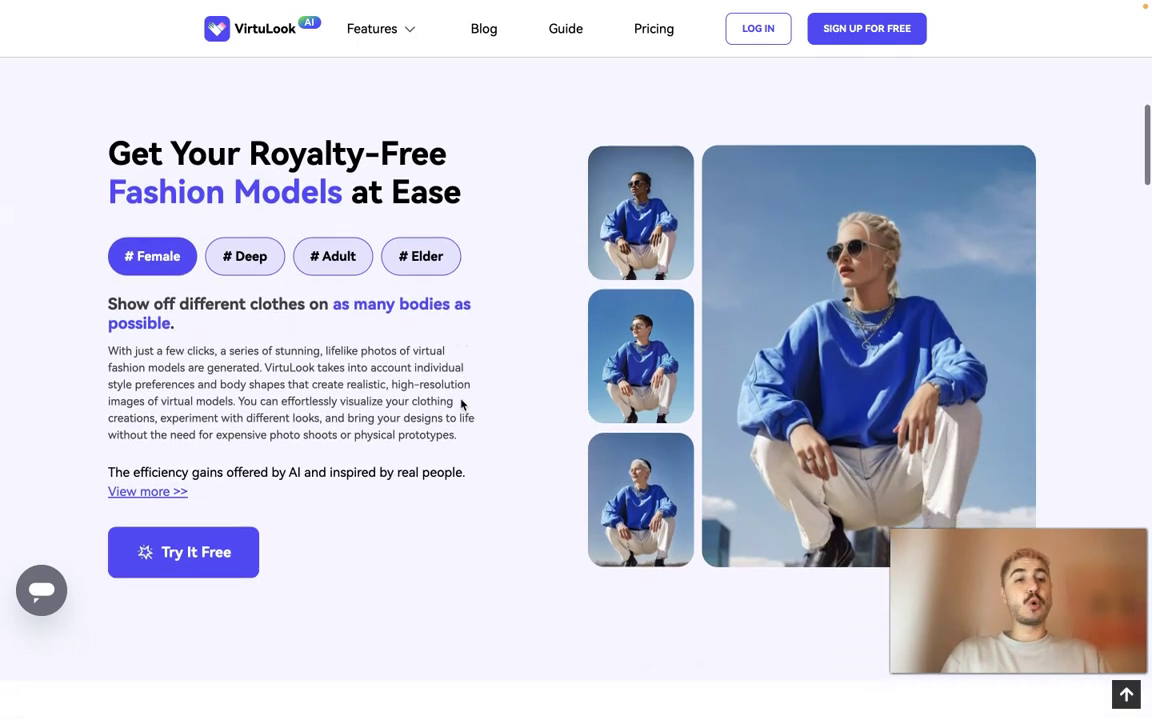
pyautogui.scroll(-1, 465, 465)
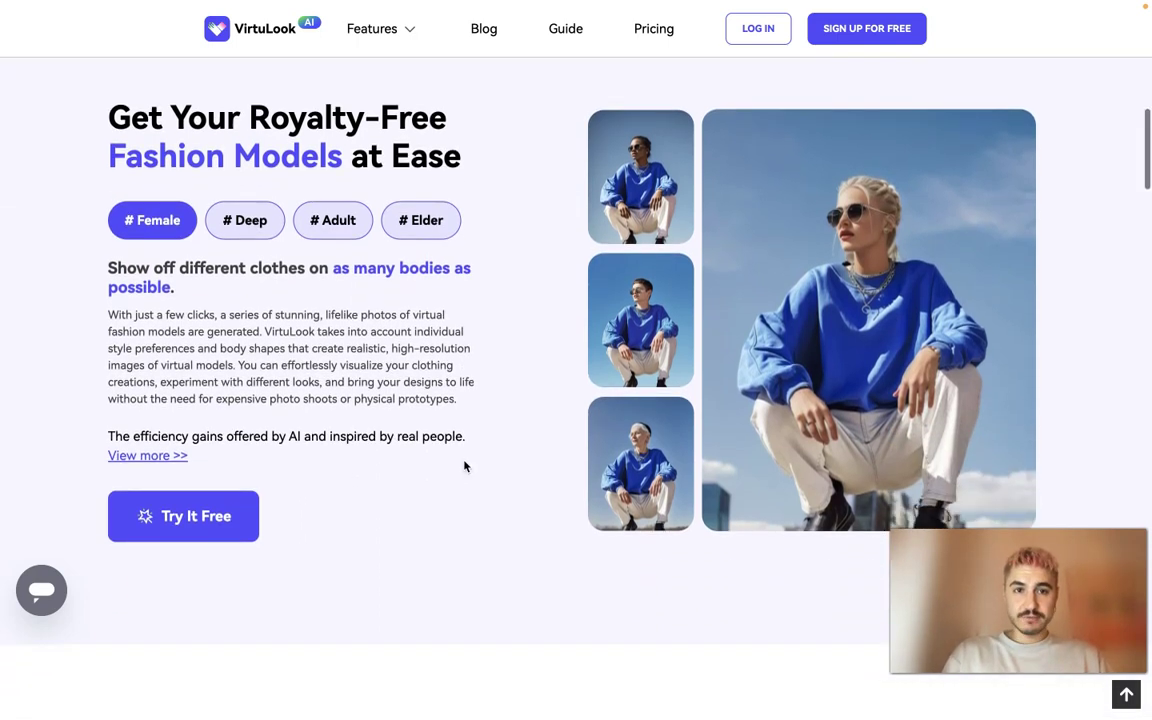
# Preview the #Deep, #Female, #Adult and #Elder model examples, ending on the elder woman.
pyautogui.click(245, 220)
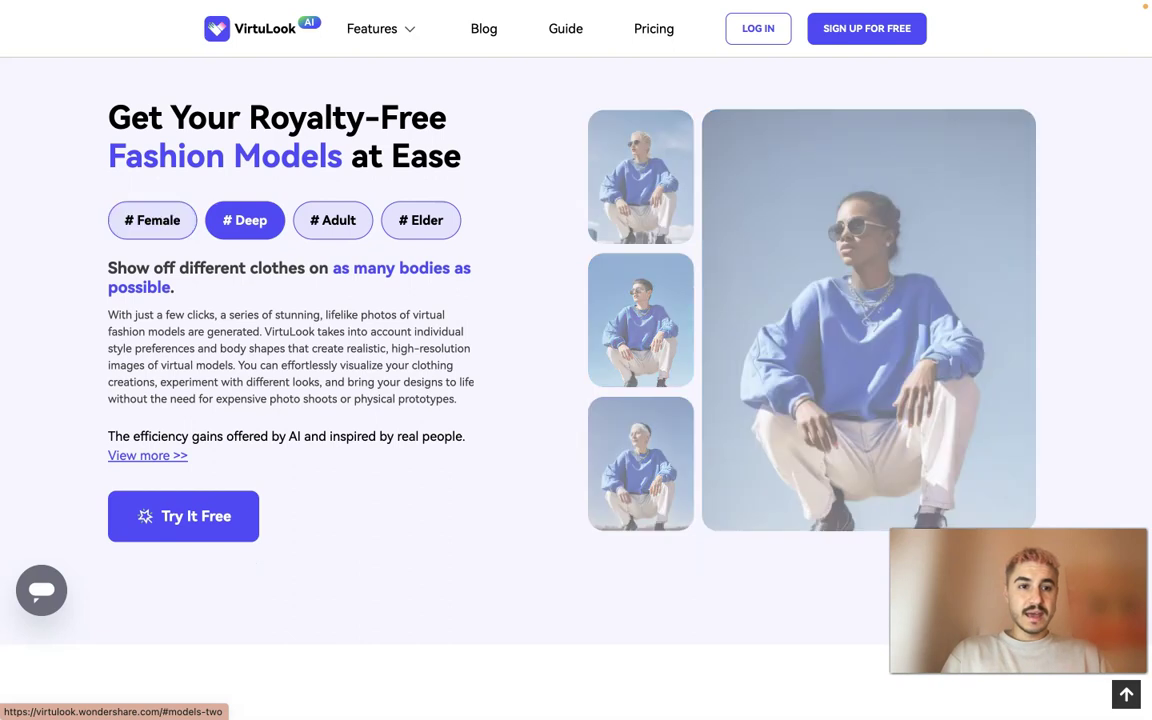
pyautogui.click(178, 226)
pyautogui.click(333, 220)
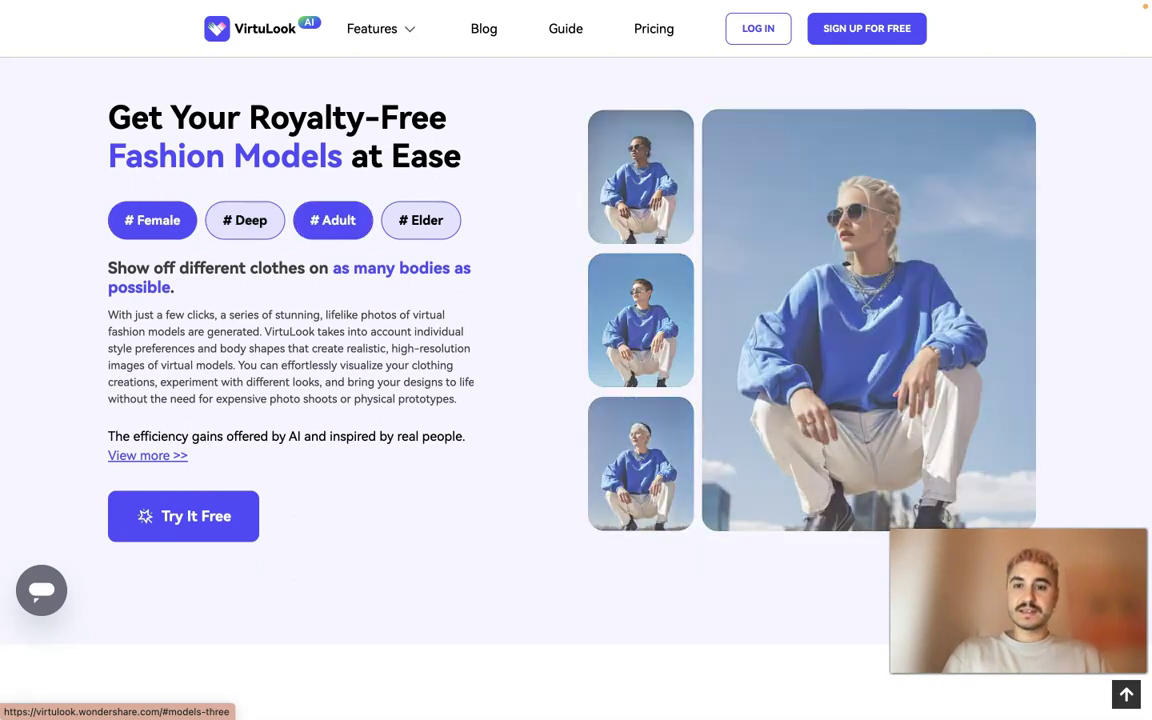
pyautogui.click(421, 220)
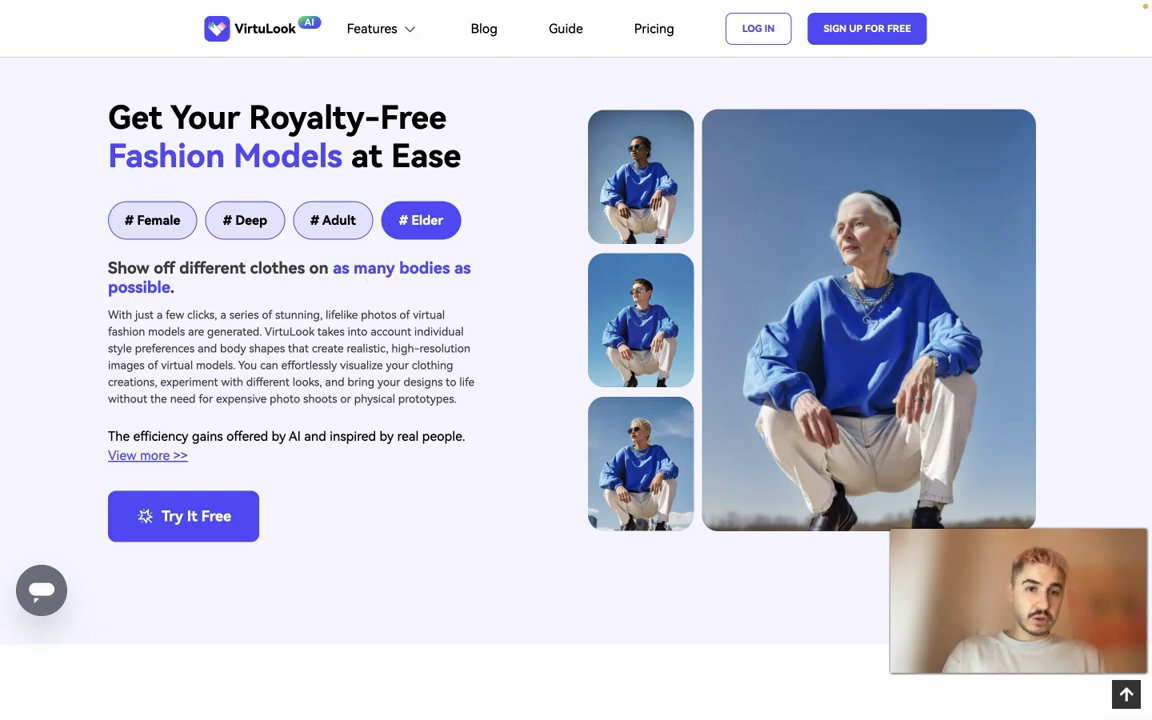
pyautogui.scroll(-1, 576, 360)
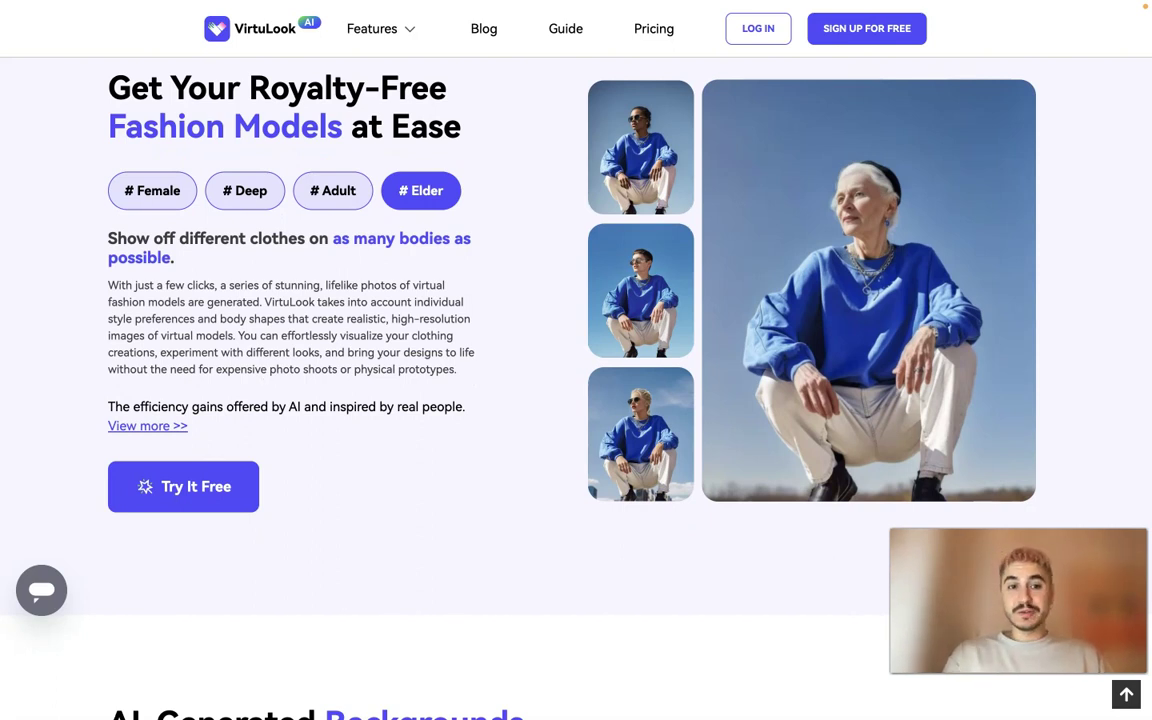
# Scroll down to the AI-Generated Backgrounds section showing the perfume bottle in four scenes.
pyautogui.scroll(-2, 368, 316)
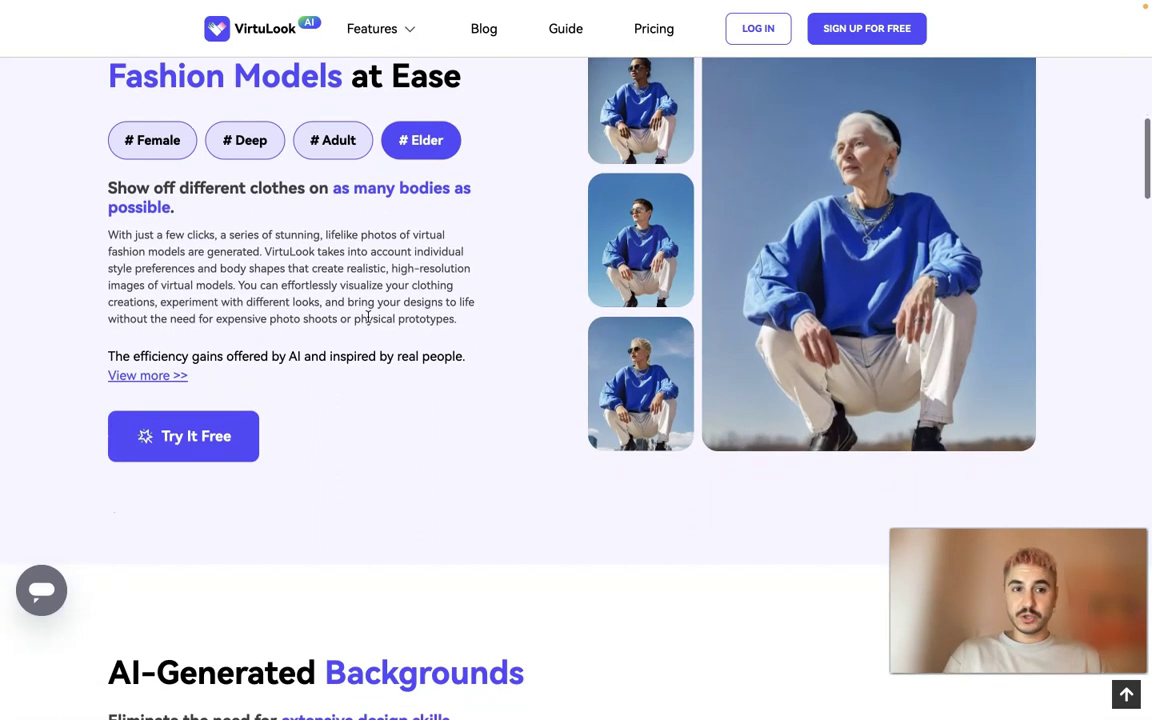
pyautogui.scroll(-1, 368, 318)
pyautogui.scroll(-1, 369, 322)
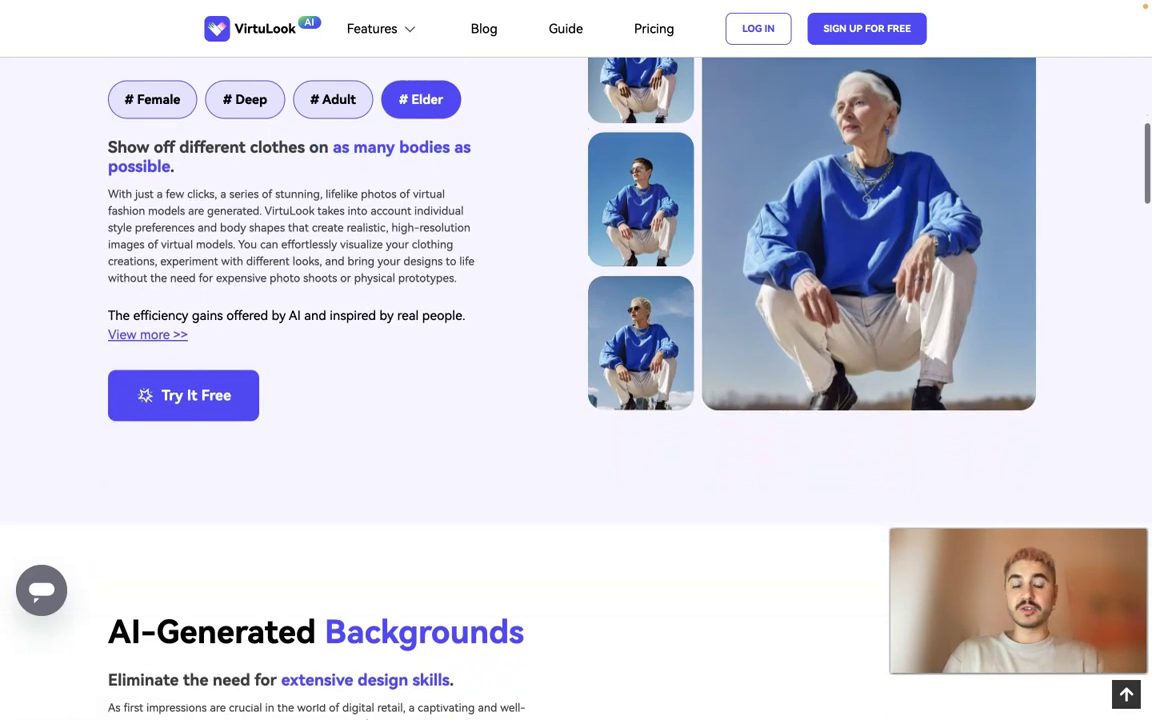
pyautogui.scroll(-1, 414, 245)
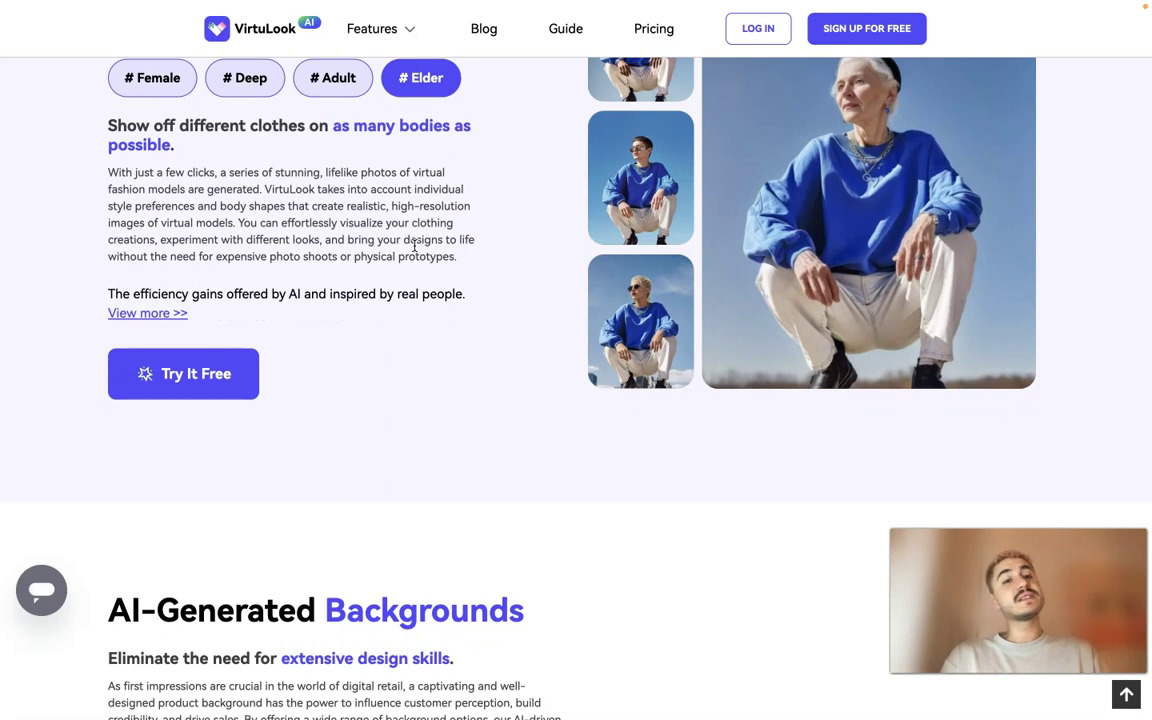
pyautogui.scroll(-2, 415, 248)
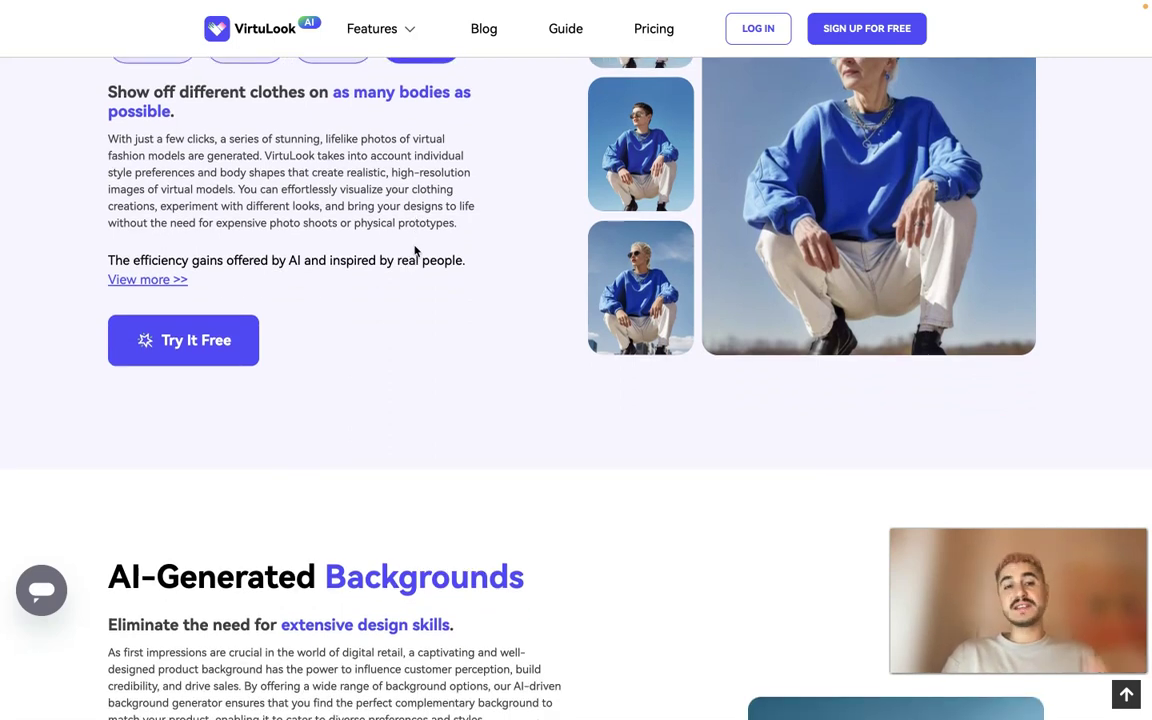
pyautogui.scroll(-5, 415, 251)
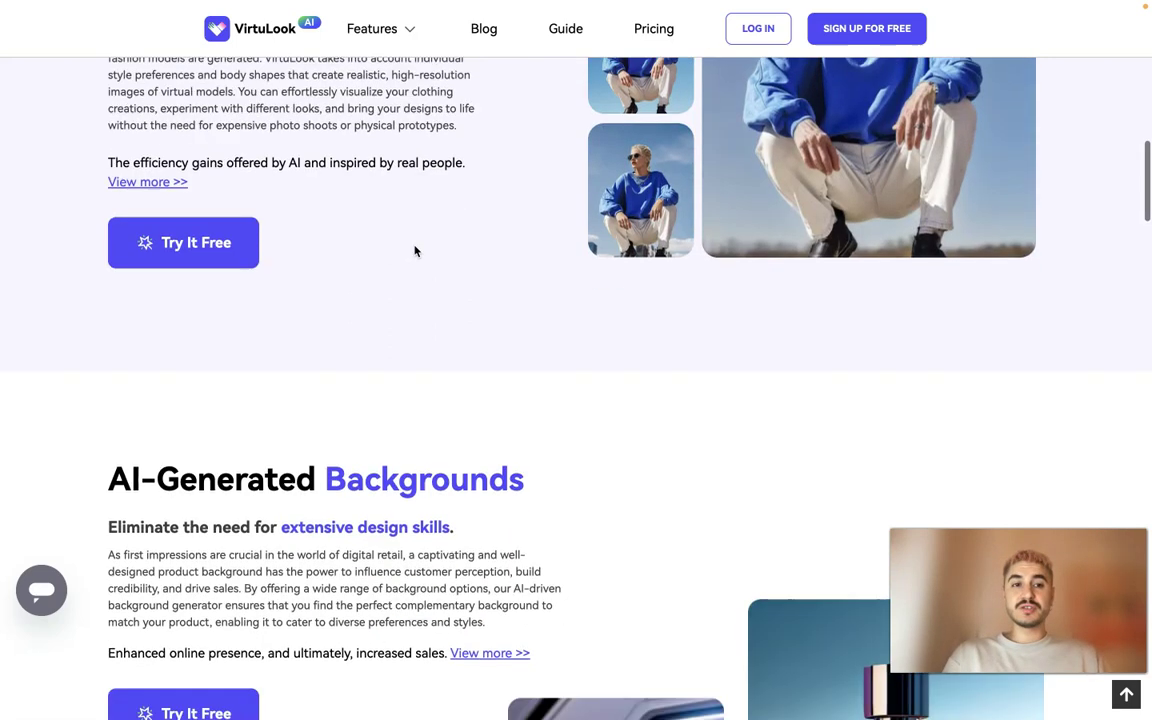
pyautogui.scroll(2, 415, 251)
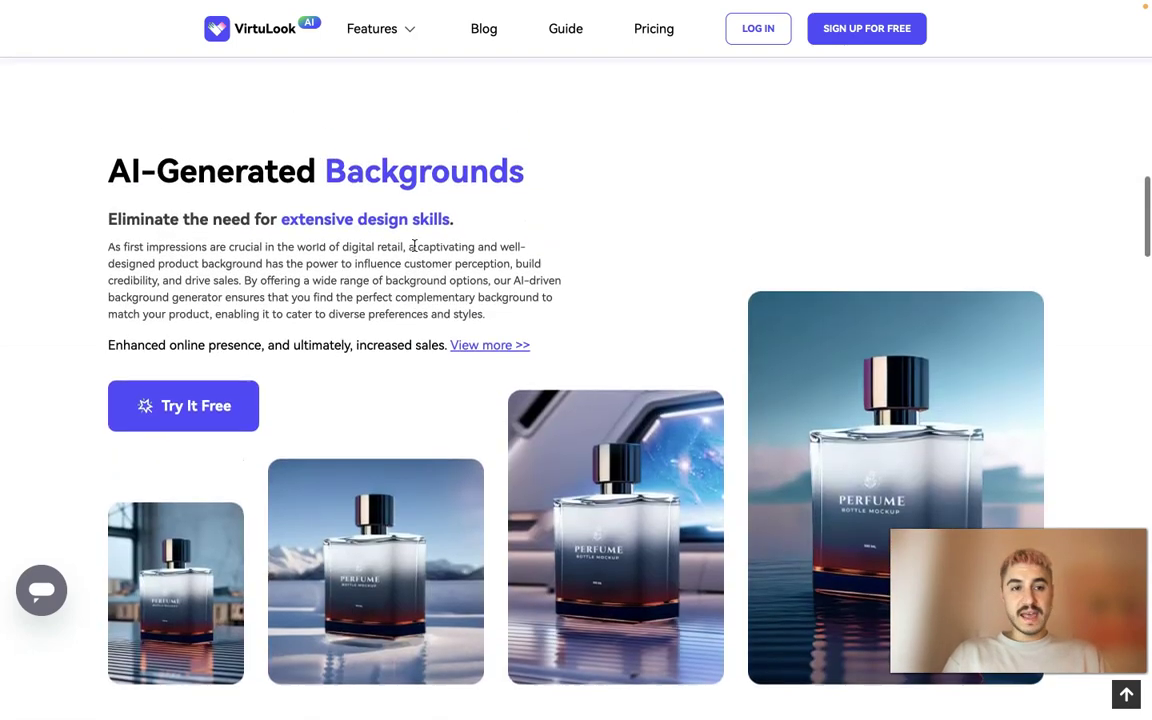
pyautogui.scroll(-3, 414, 245)
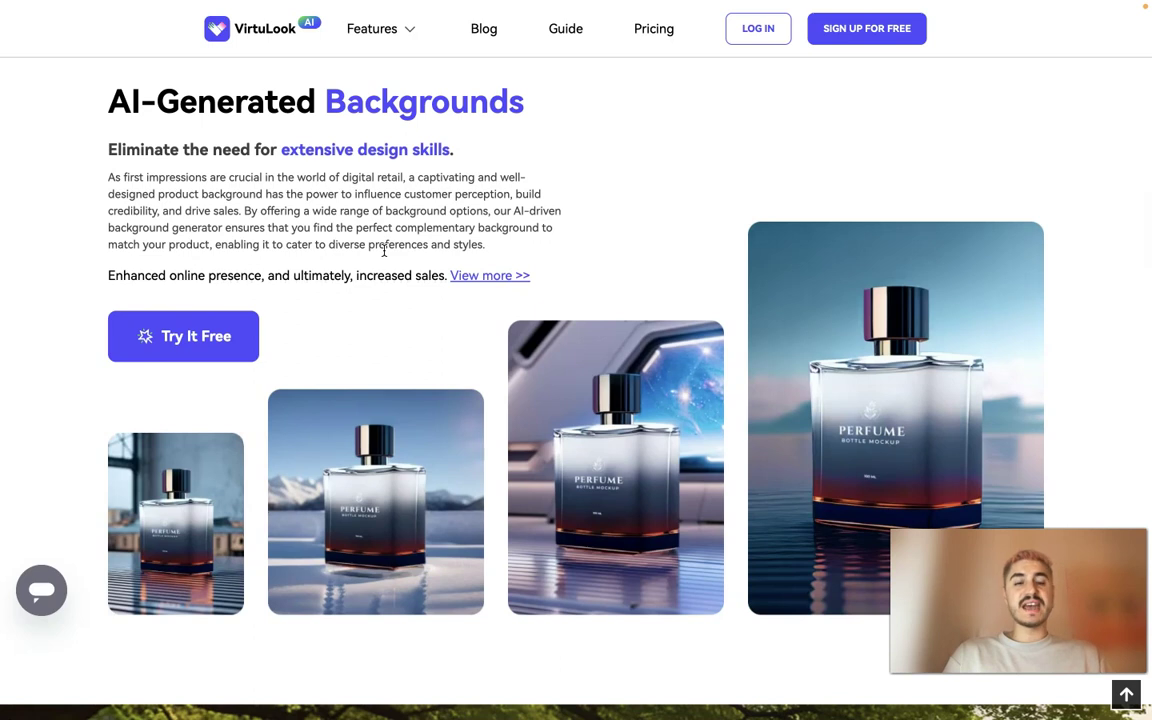
pyautogui.scroll(-1, 378, 198)
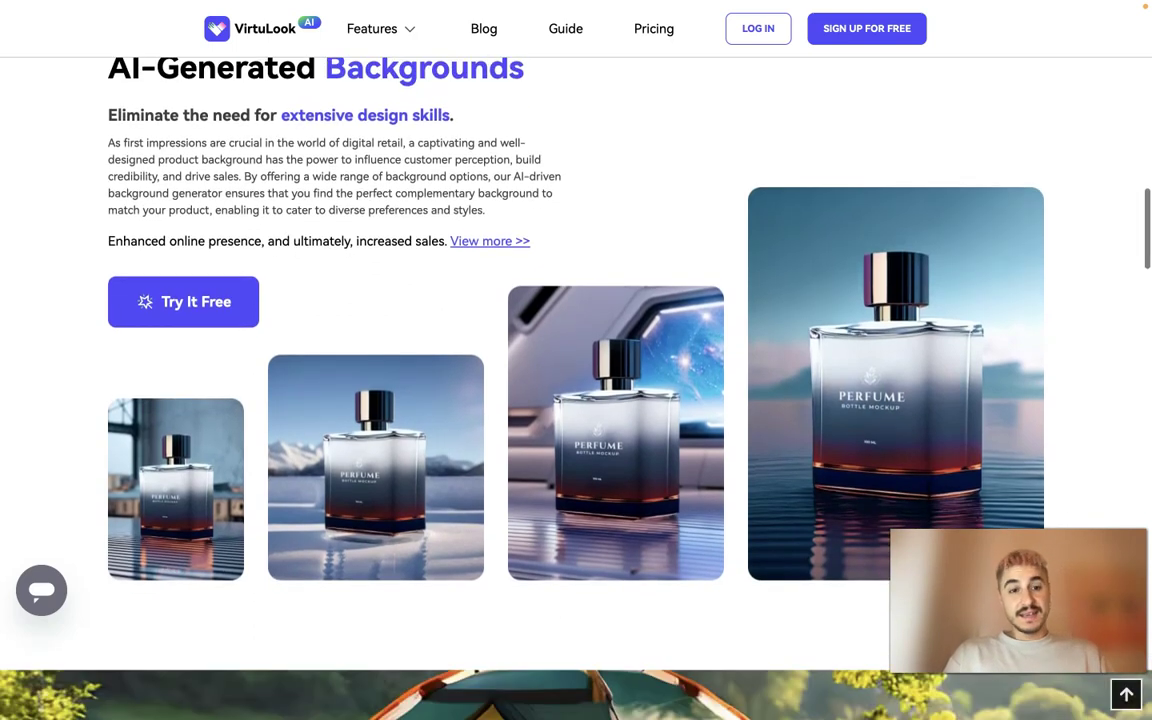
pyautogui.scroll(-1, 378, 198)
pyautogui.scroll(1, 378, 198)
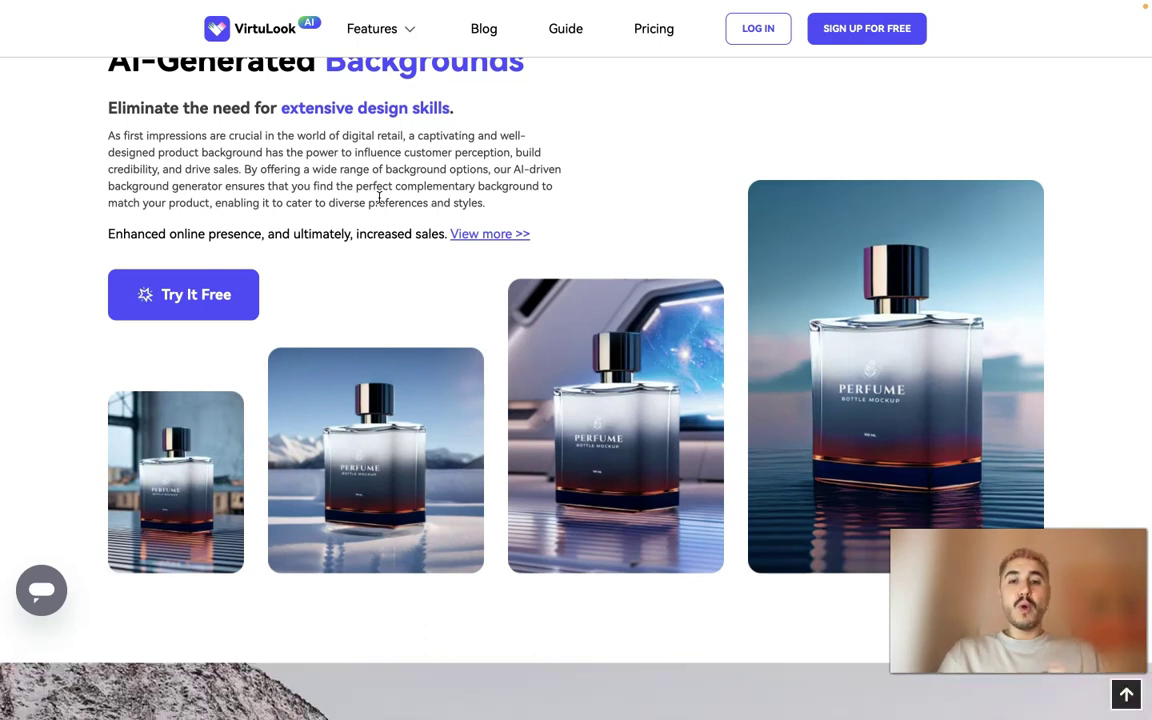
# Scroll past the tent banner to the 'Products, Marketing, Experience' benefit cards.
pyautogui.scroll(-5, 379, 197)
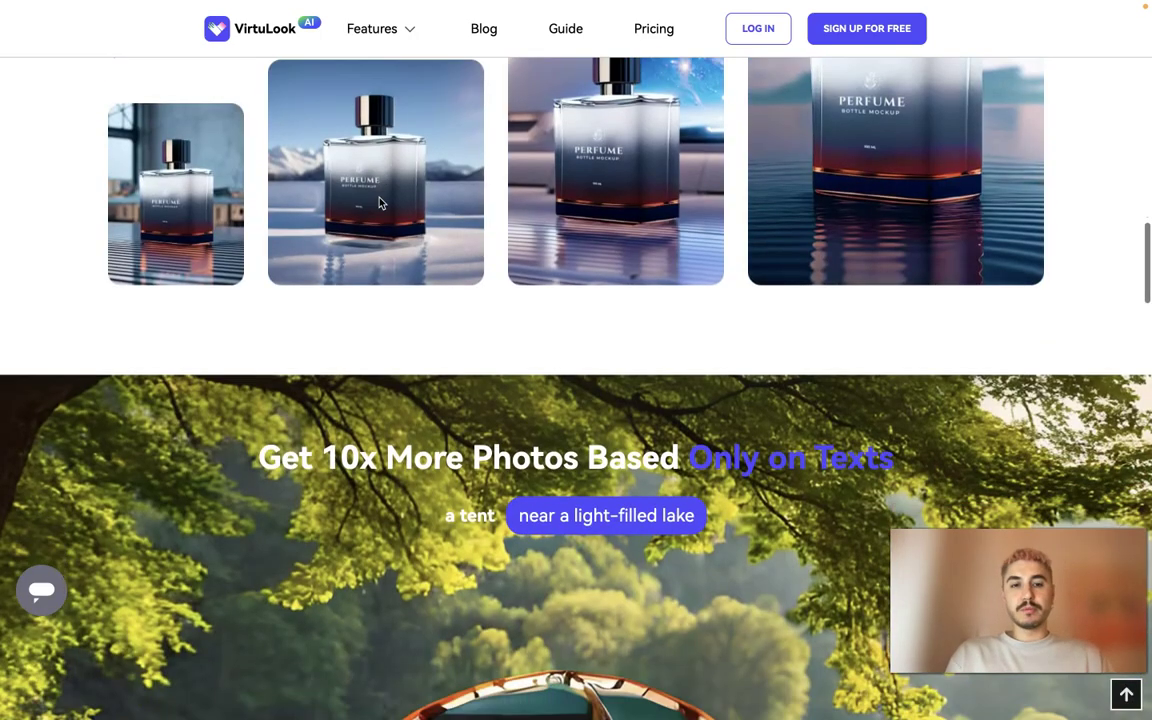
pyautogui.scroll(-5, 379, 203)
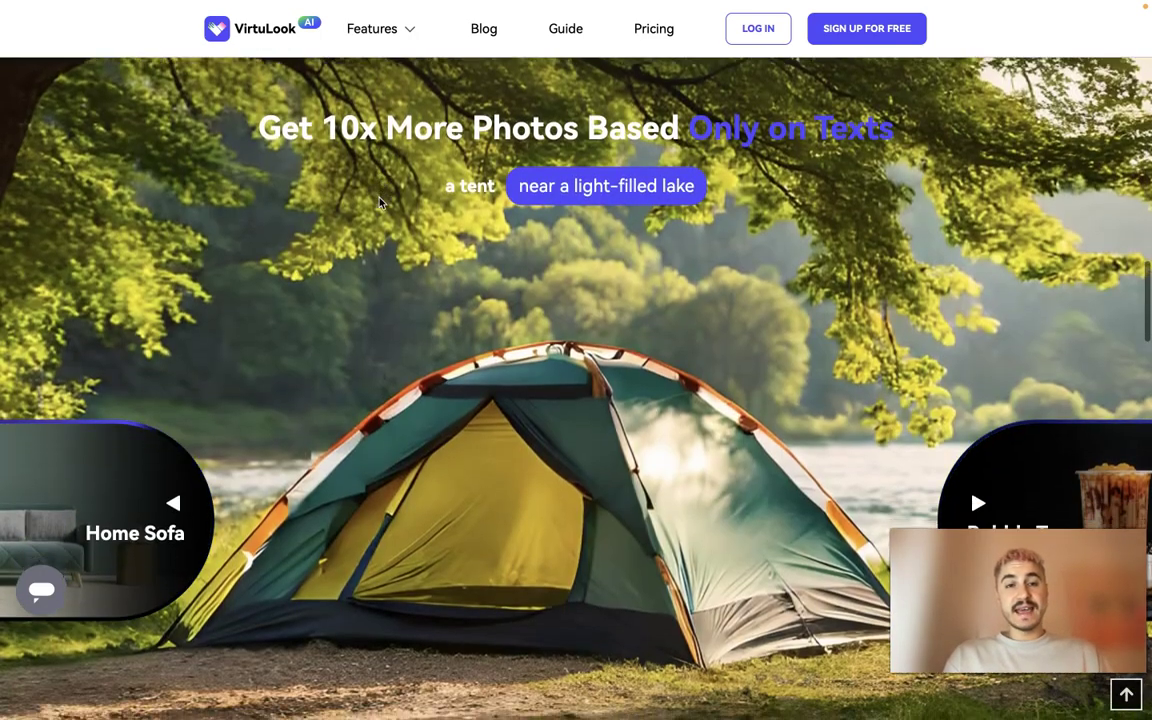
pyautogui.scroll(-1, 379, 203)
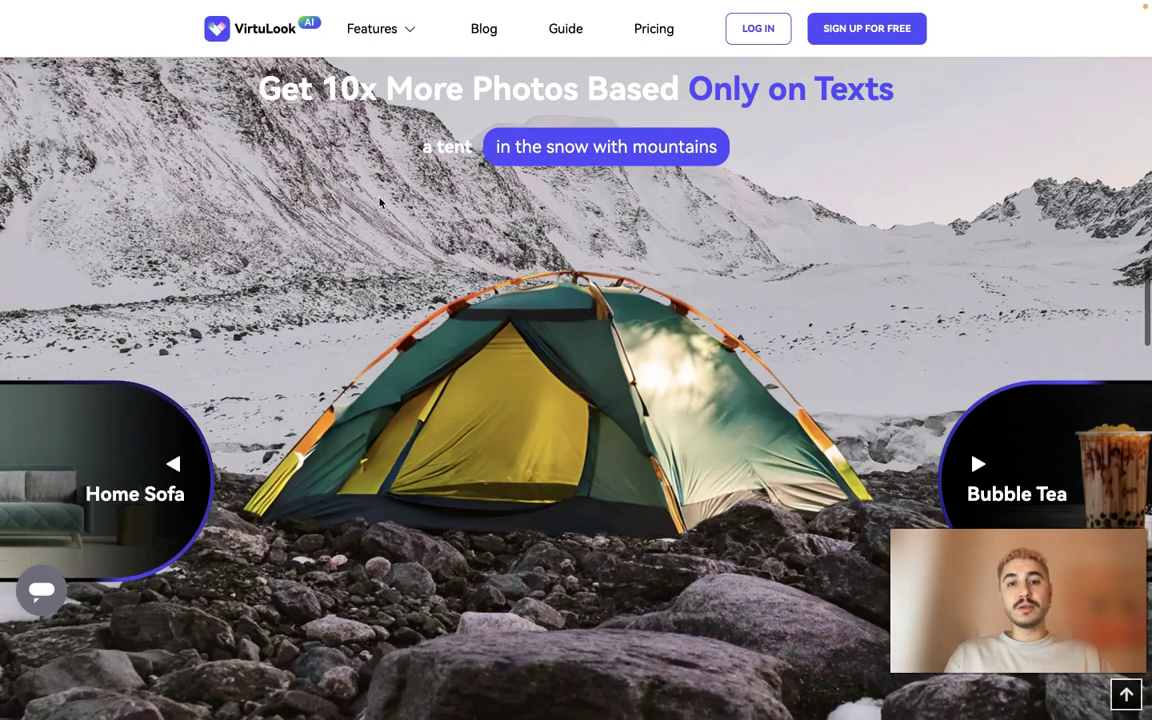
pyautogui.scroll(-1, 379, 203)
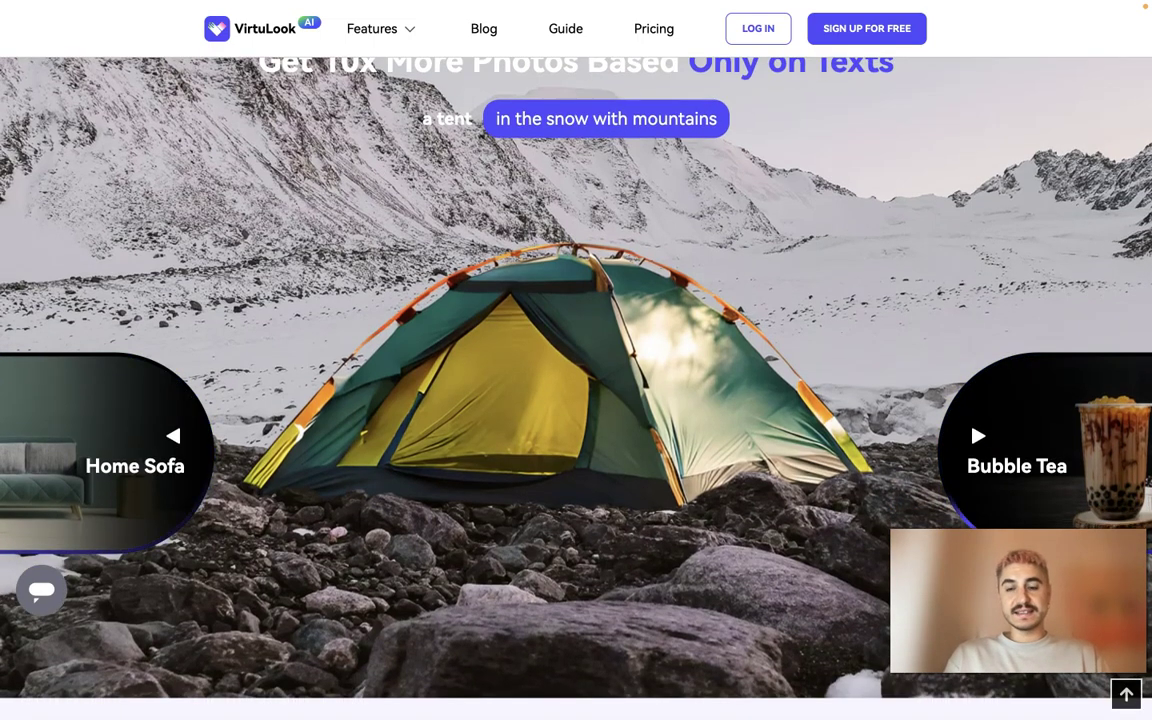
pyautogui.scroll(1, 492, 193)
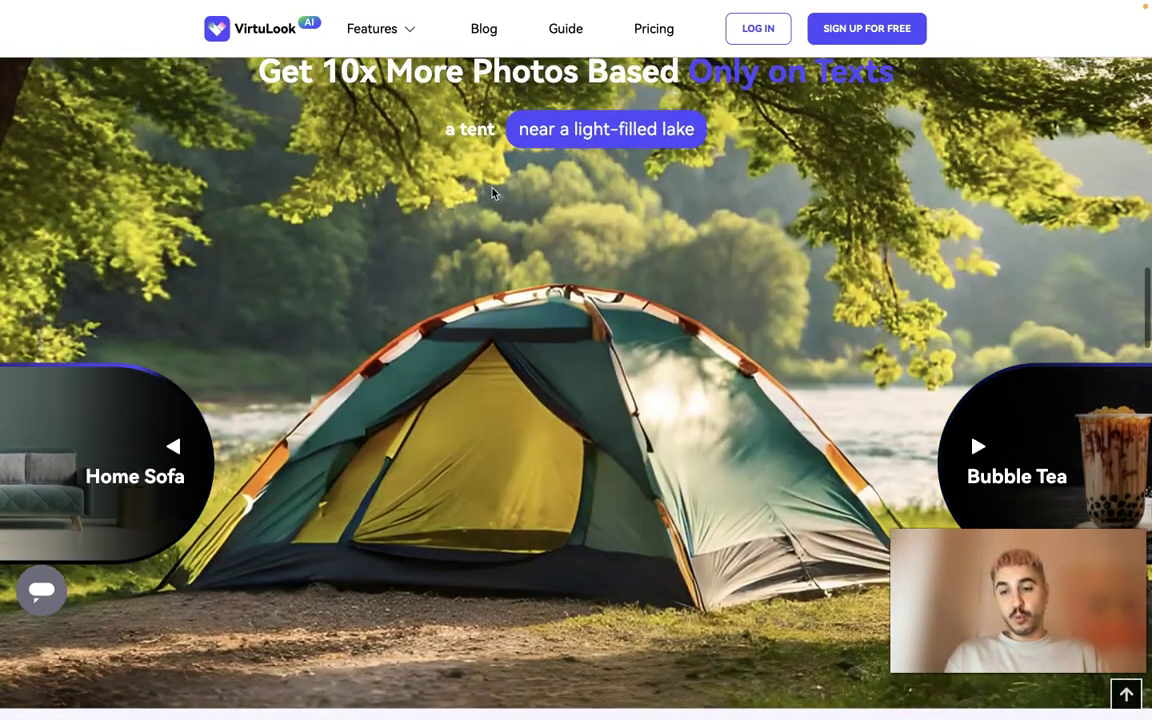
pyautogui.scroll(1, 492, 193)
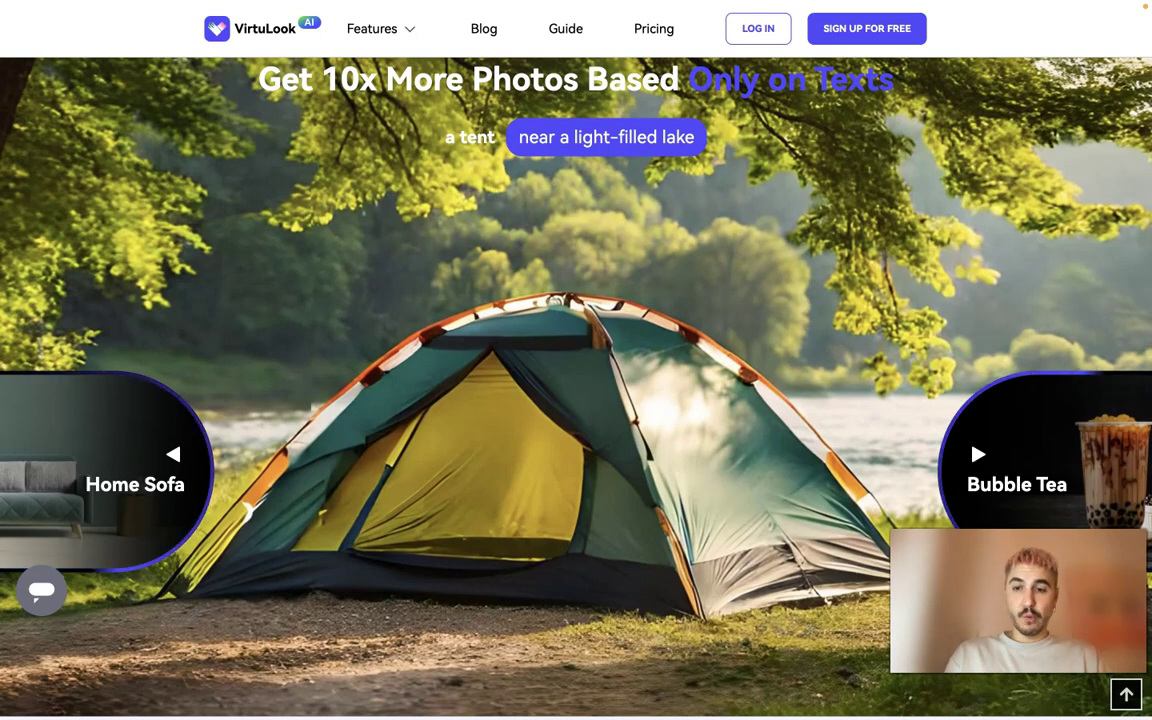
pyautogui.scroll(-1, 475, 260)
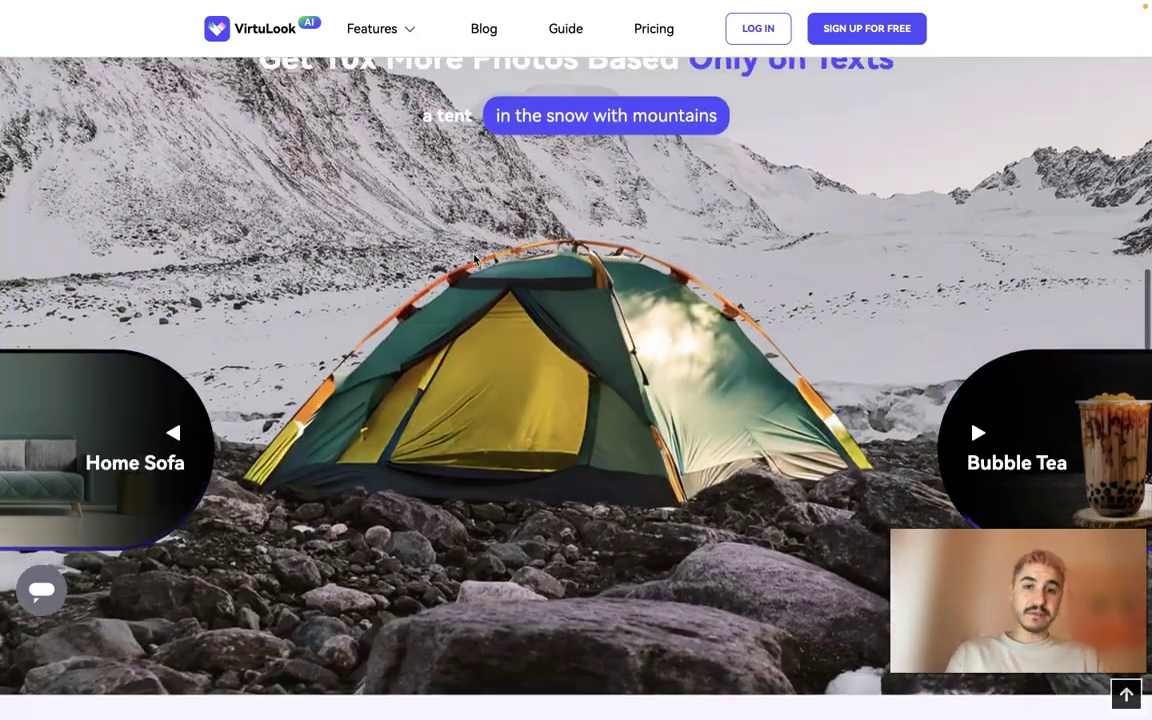
pyautogui.scroll(-5, 475, 260)
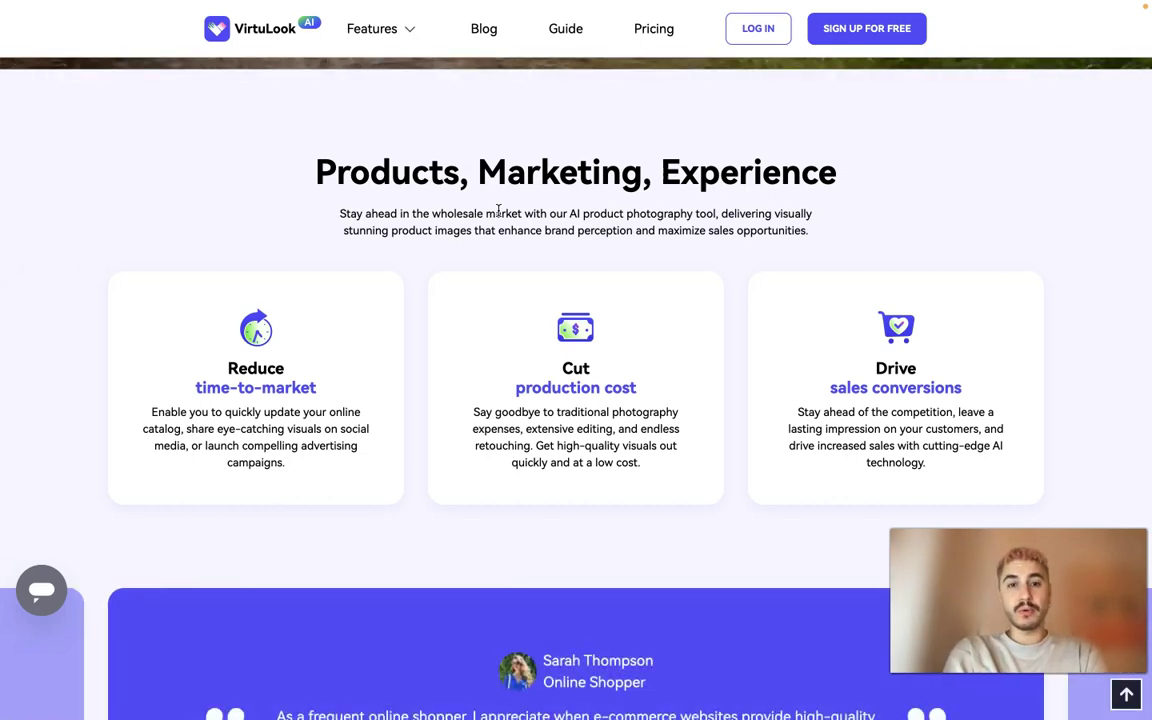
# Scroll down through the remaining sections of the VirtuLook homepage.
pyautogui.scroll(-1, 498, 210)
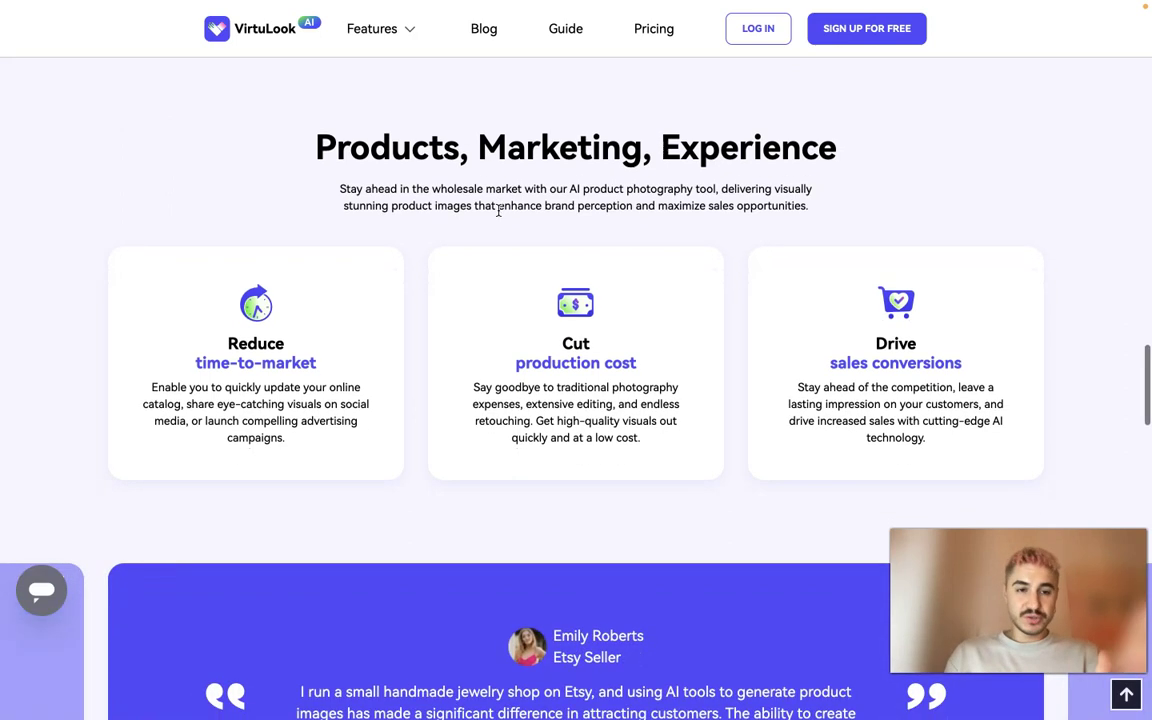
pyautogui.scroll(-3, 520, 270)
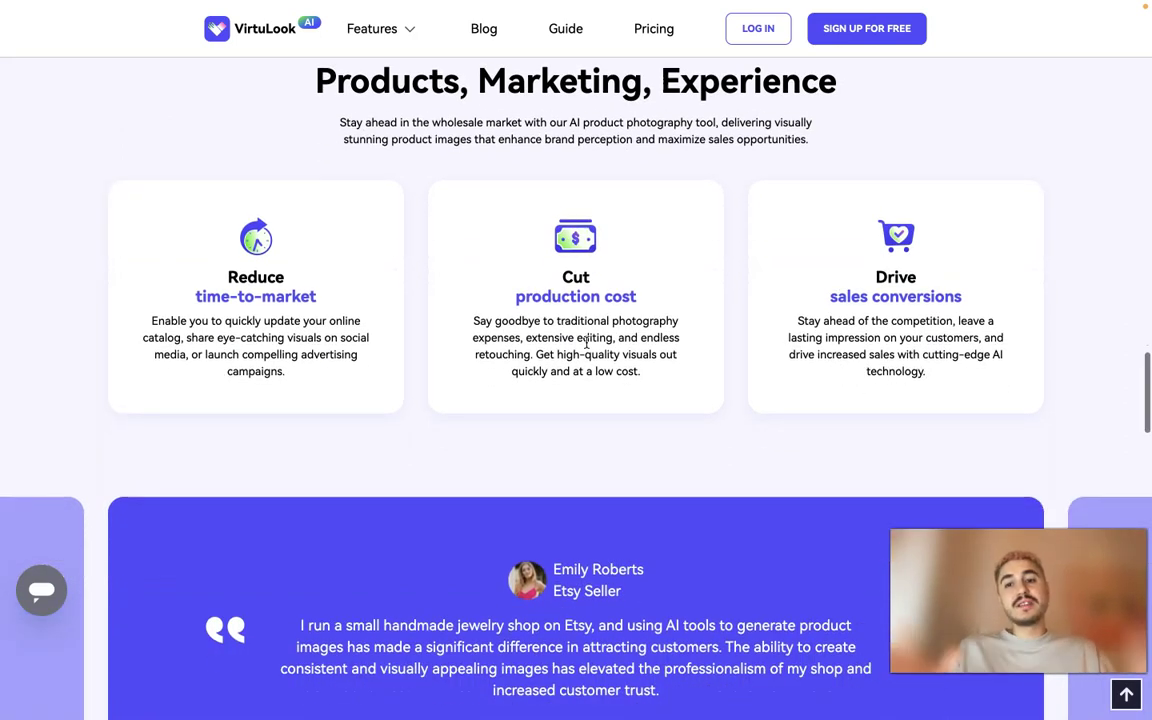
pyautogui.scroll(-4, 587, 342)
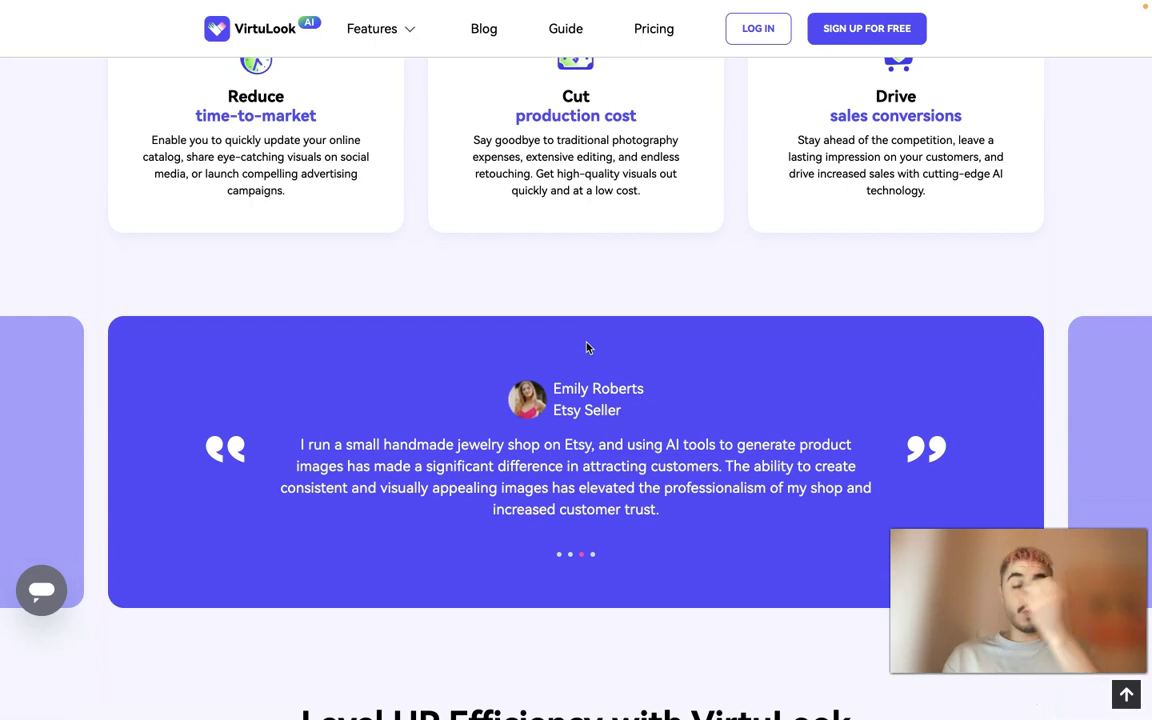
pyautogui.scroll(-5, 587, 347)
pyautogui.scroll(-4, 587, 347)
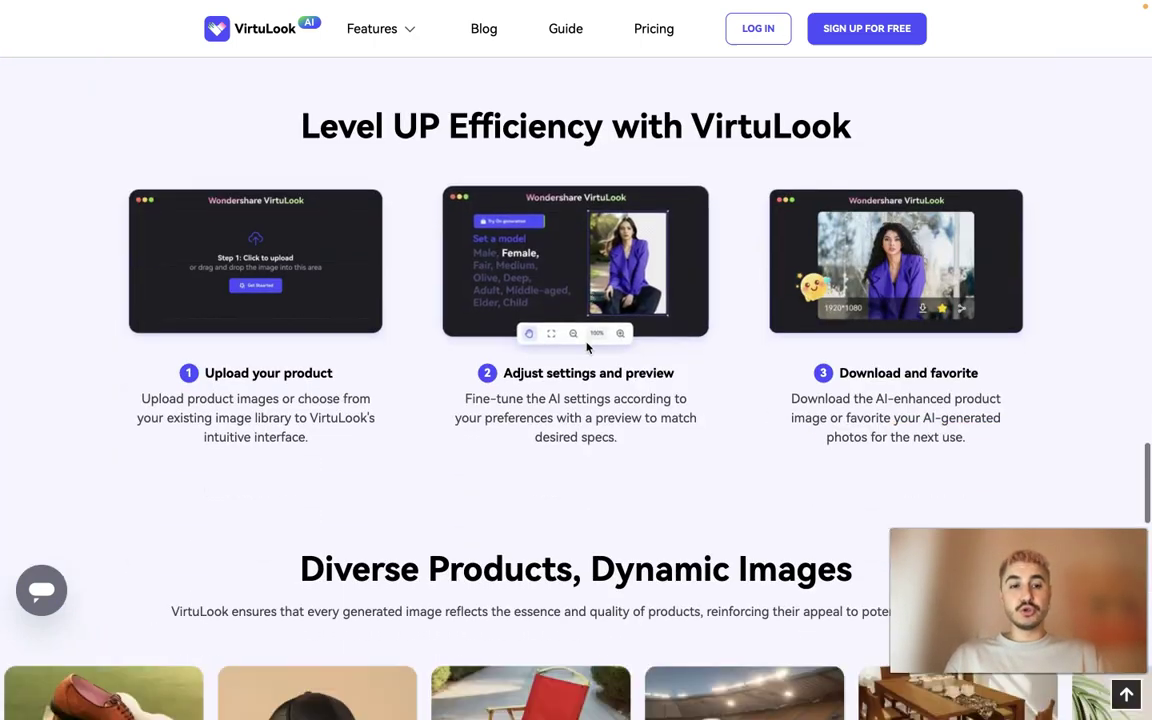
pyautogui.scroll(-1, 587, 347)
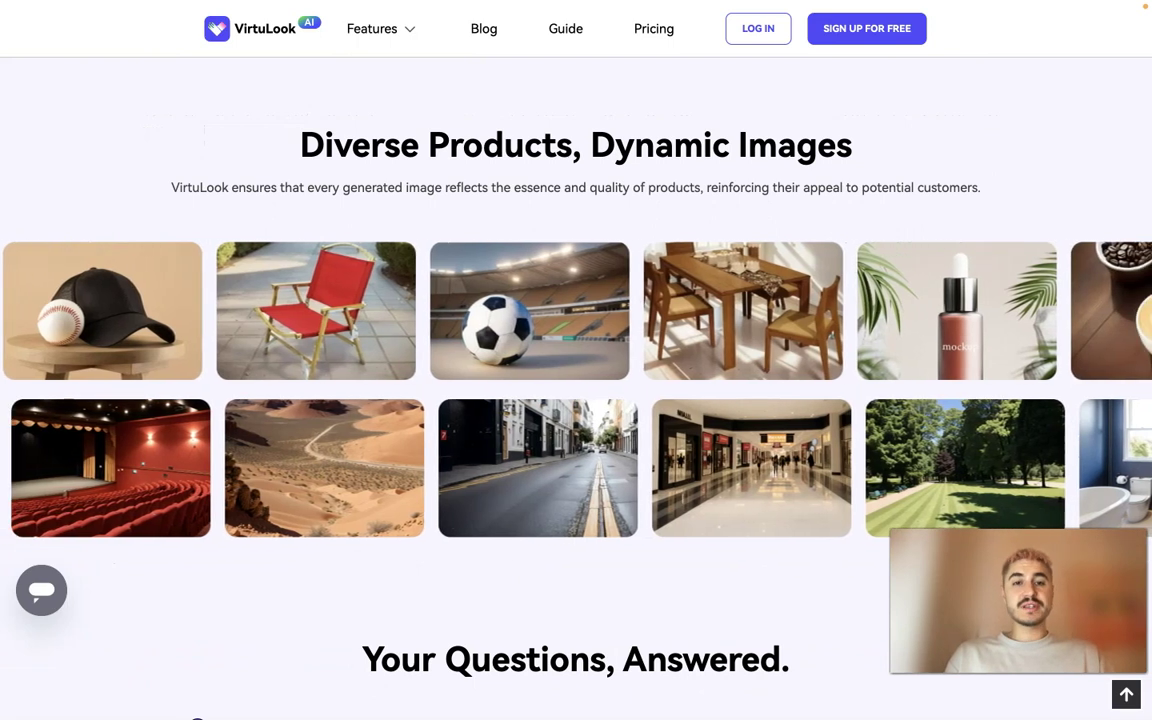
pyautogui.scroll(-1, 445, 332)
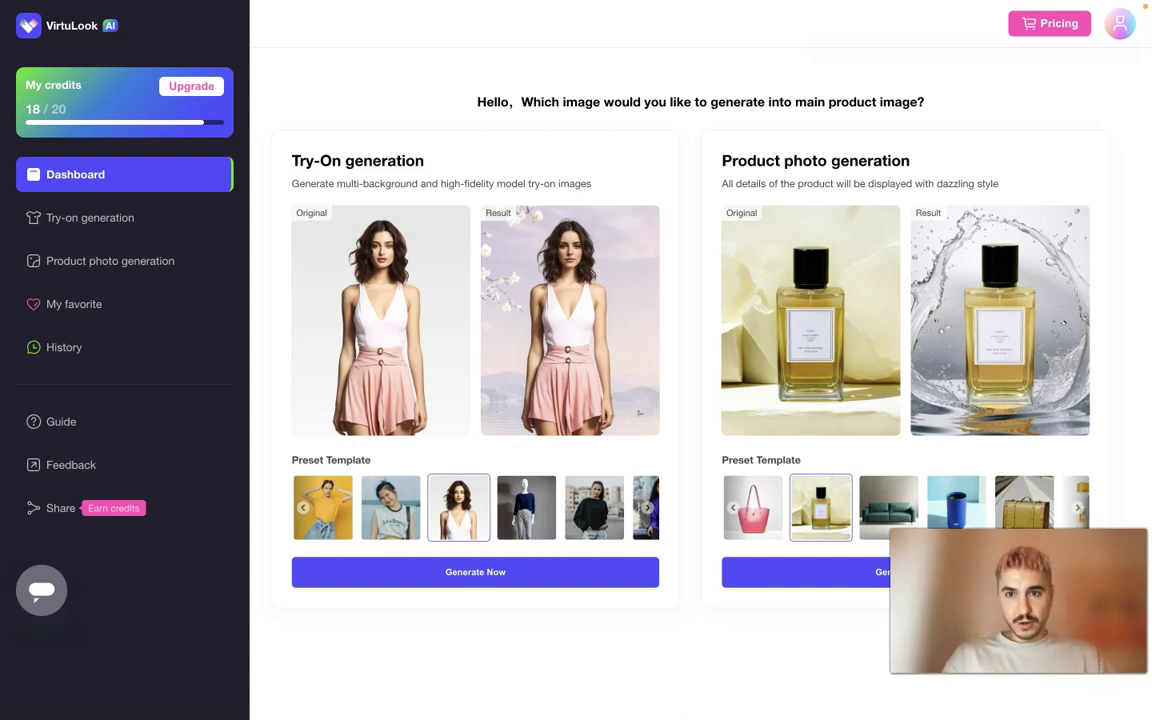
# Preview the black sweater and pink-skirt try-on examples, then start a new try-on generation.
pyautogui.click(526, 507)
pyautogui.click(594, 507)
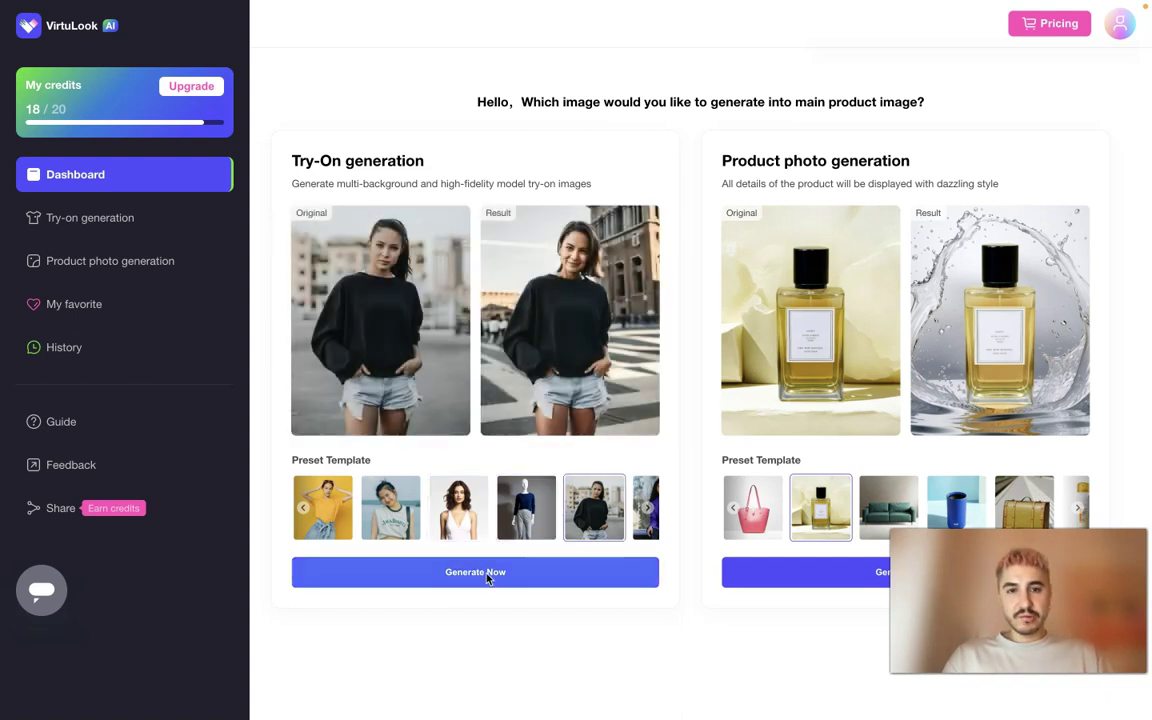
pyautogui.click(458, 507)
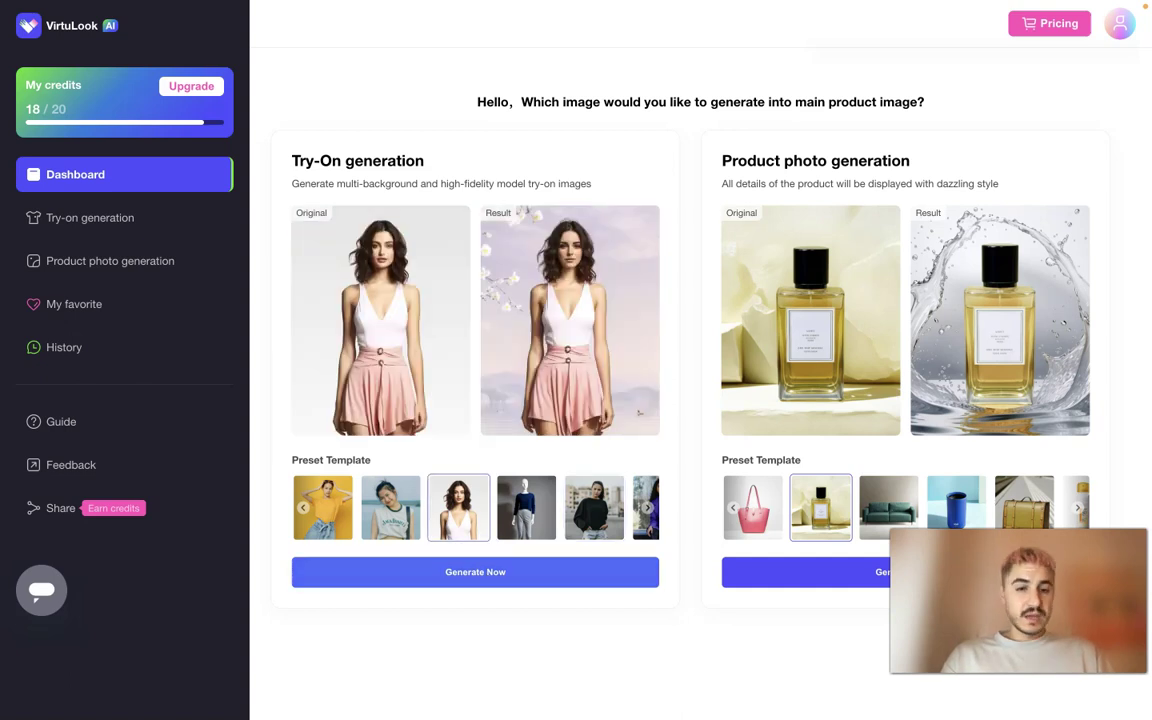
pyautogui.click(442, 578)
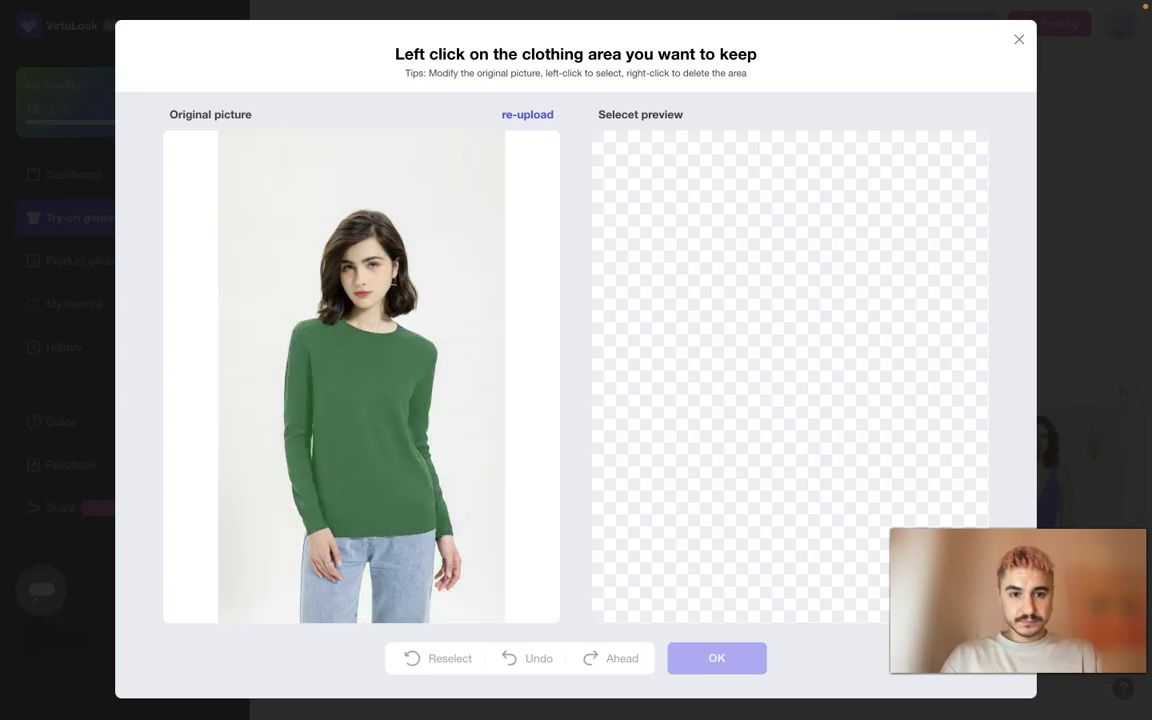
# Keep both jeans legs, the sweater, left hand, face and hair in the cut-out, then confirm.
pyautogui.click(385, 585)
pyautogui.click(325, 585)
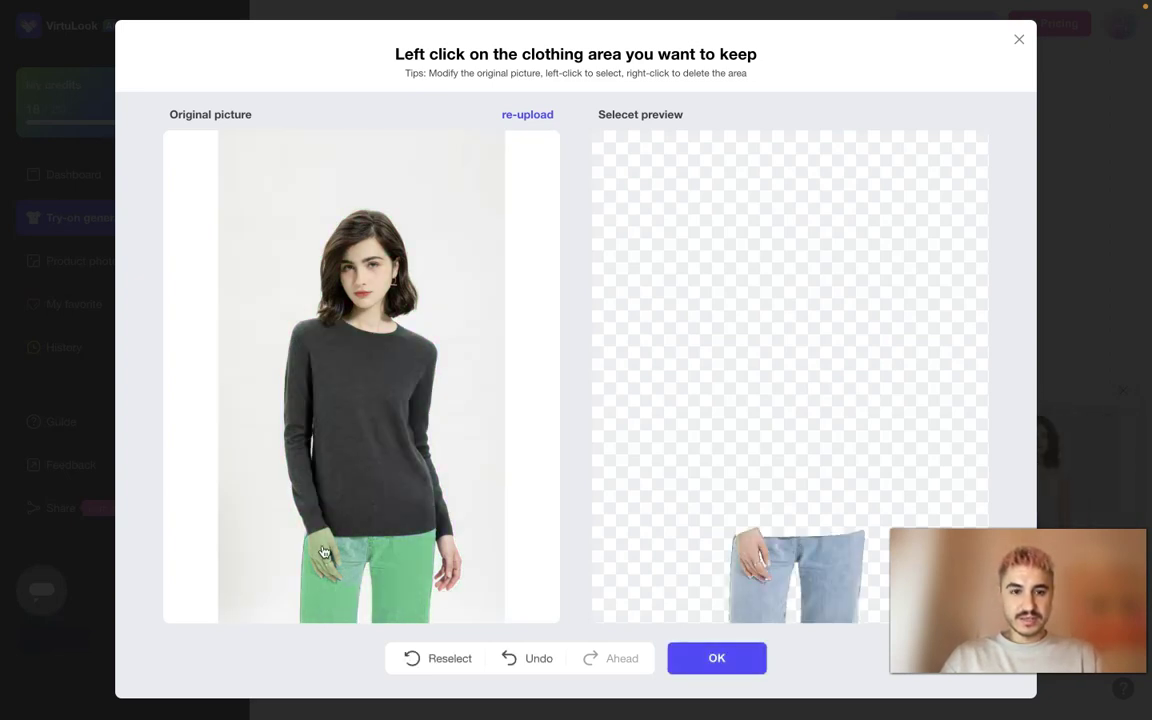
pyautogui.click(291, 497)
pyautogui.click(447, 566)
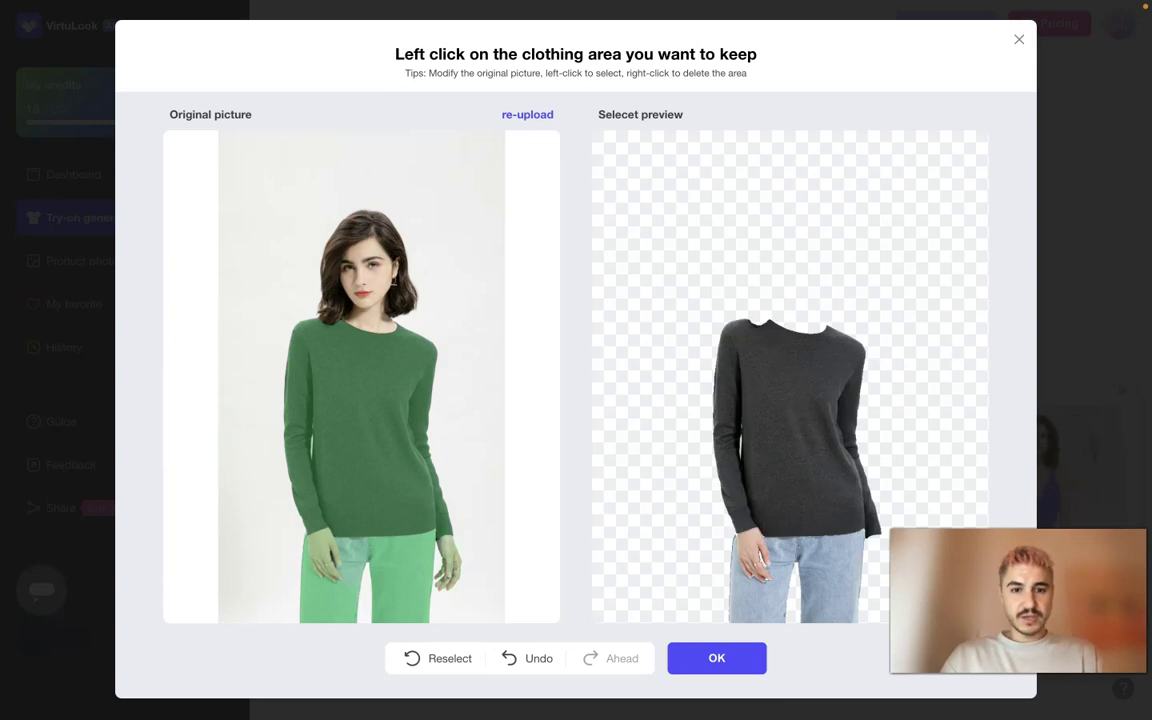
pyautogui.click(358, 280)
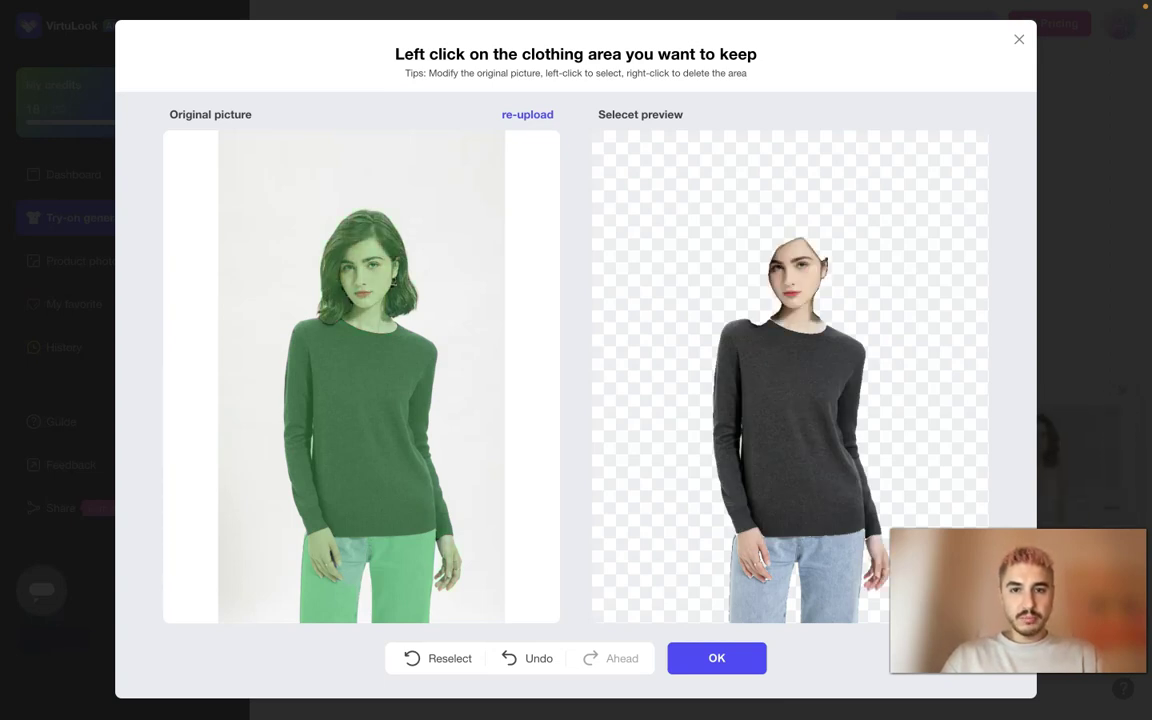
pyautogui.click(334, 268)
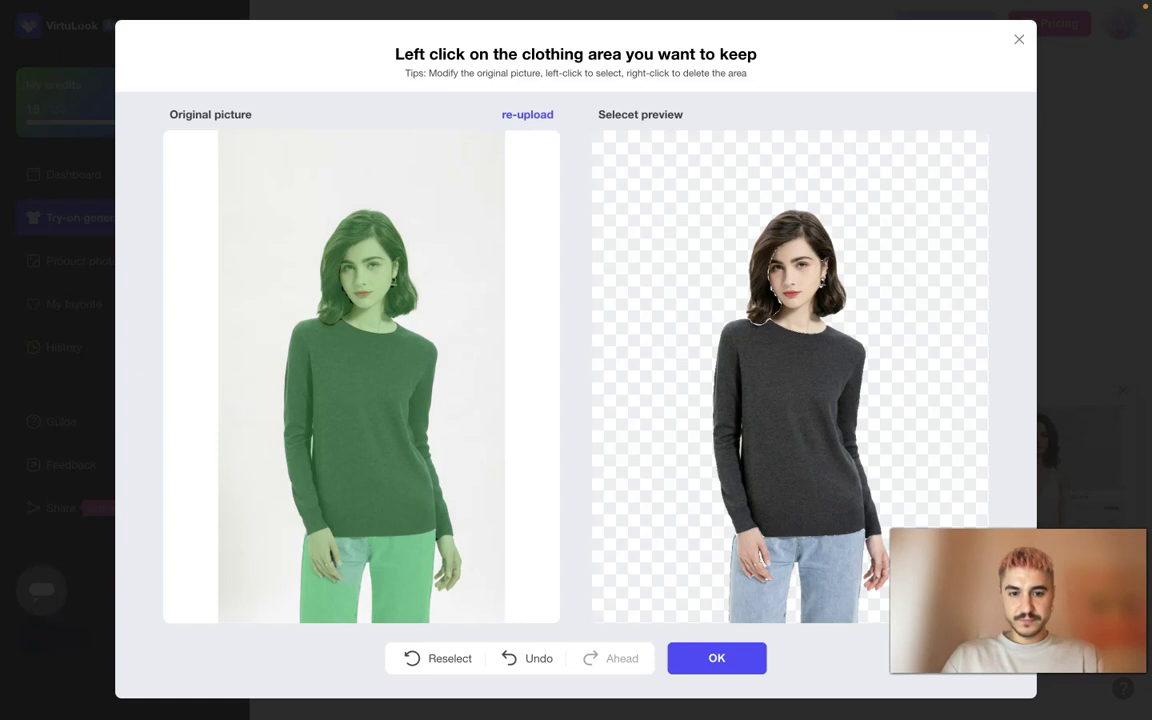
pyautogui.click(713, 662)
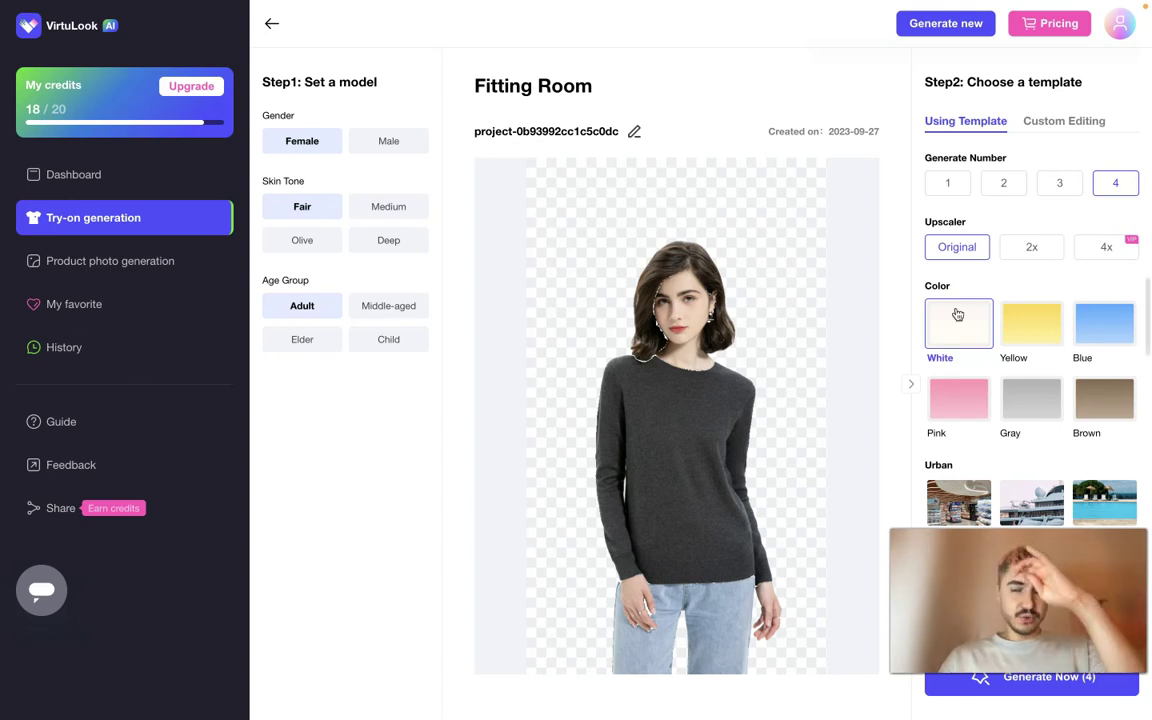
pyautogui.scroll(-3, 970, 325)
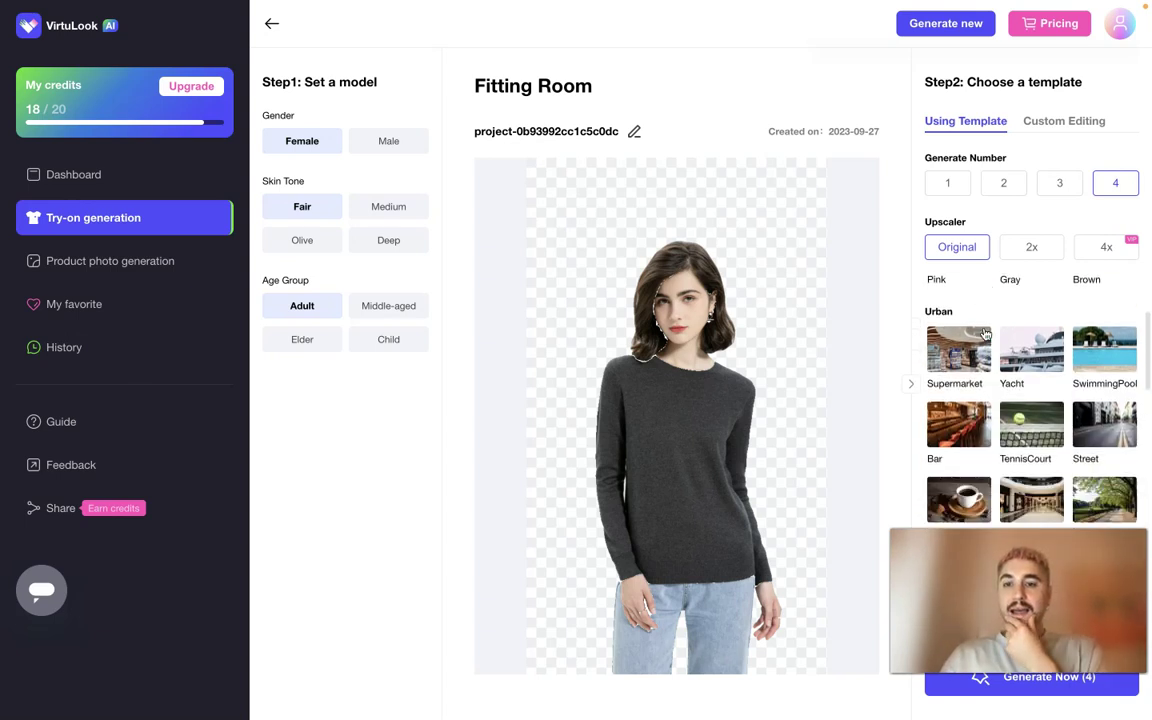
pyautogui.scroll(-3, 985, 333)
pyautogui.scroll(5, 985, 330)
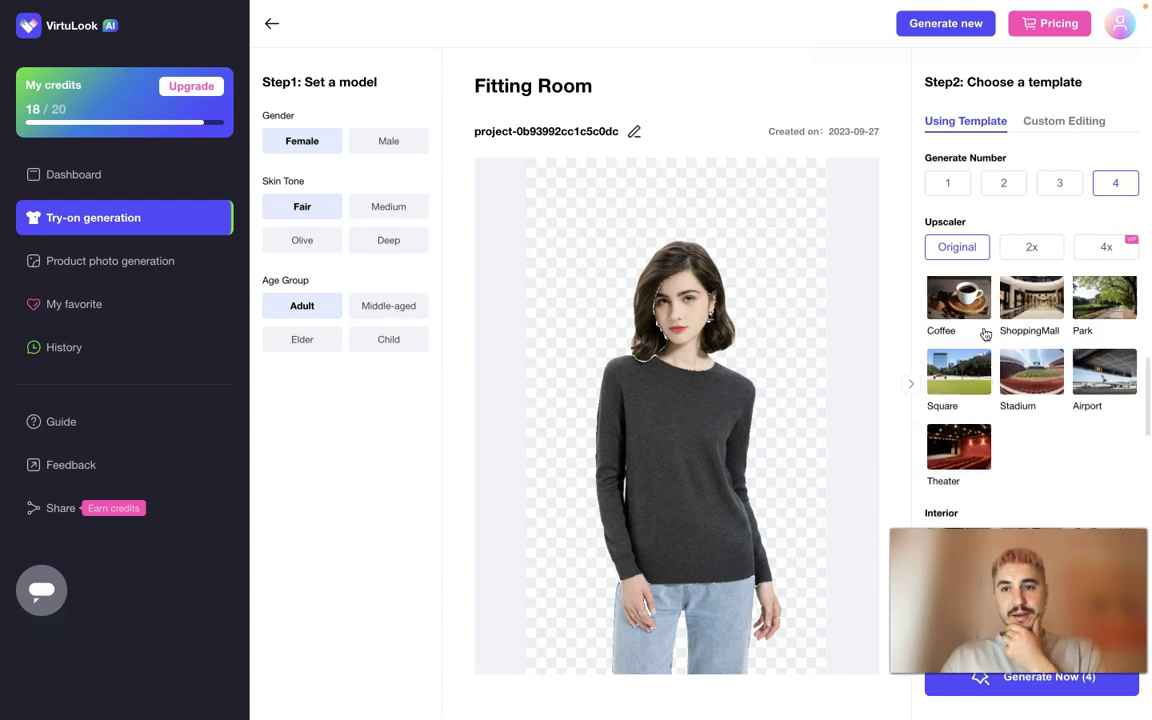
pyautogui.scroll(-2, 1030, 400)
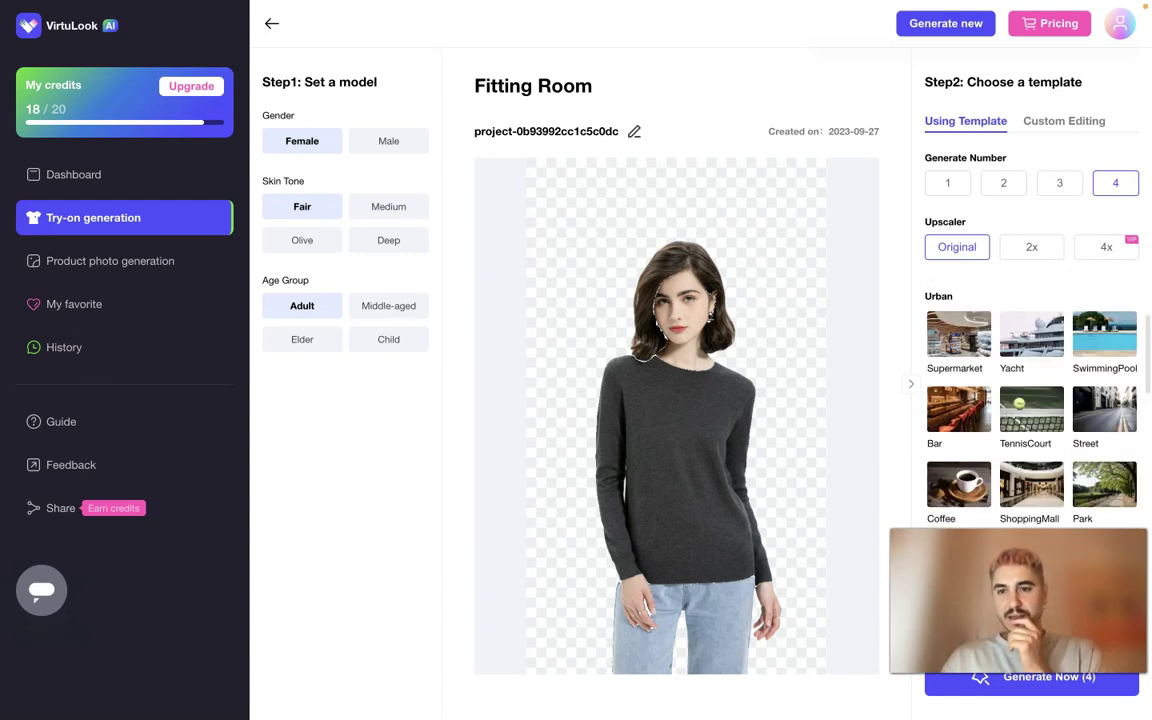
pyautogui.scroll(-10, 975, 432)
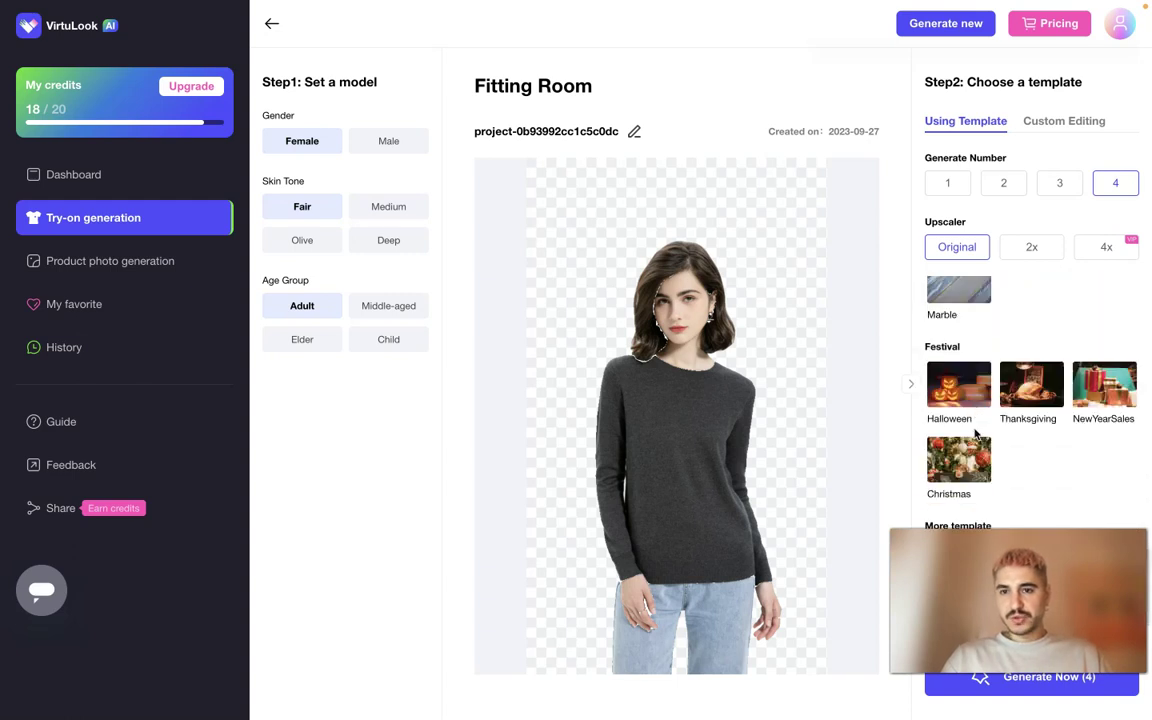
pyautogui.scroll(12, 975, 432)
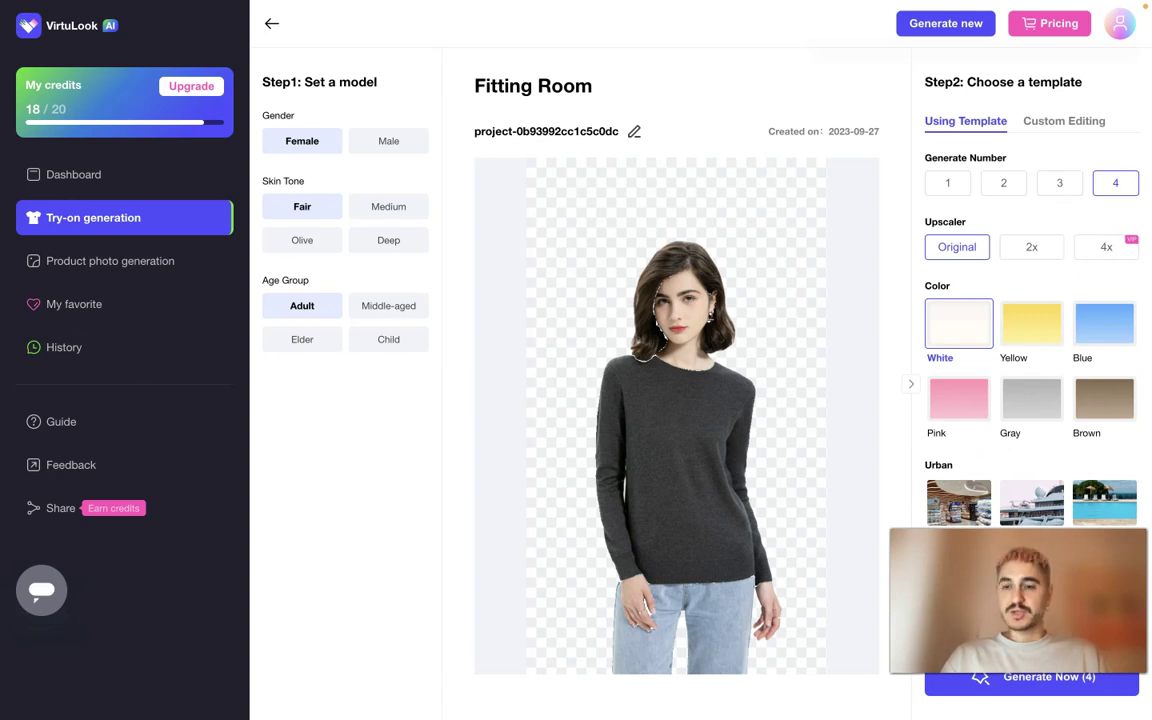
pyautogui.click(1065, 127)
pyautogui.click(1030, 285)
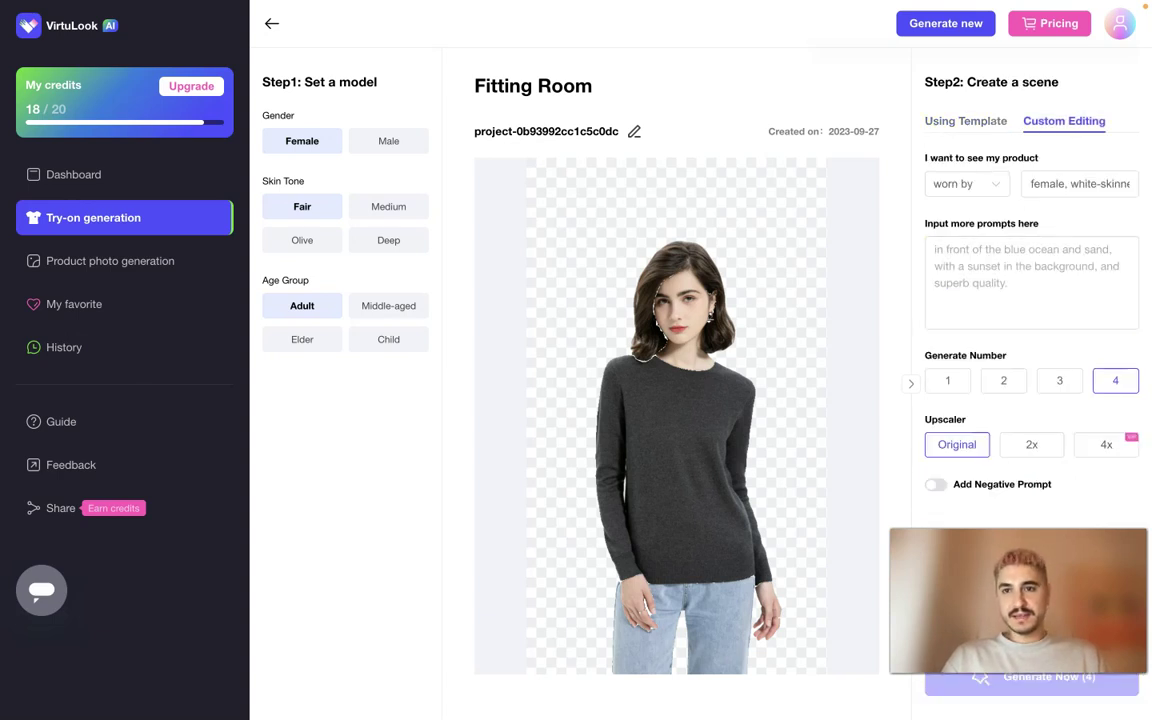
pyautogui.click(974, 262)
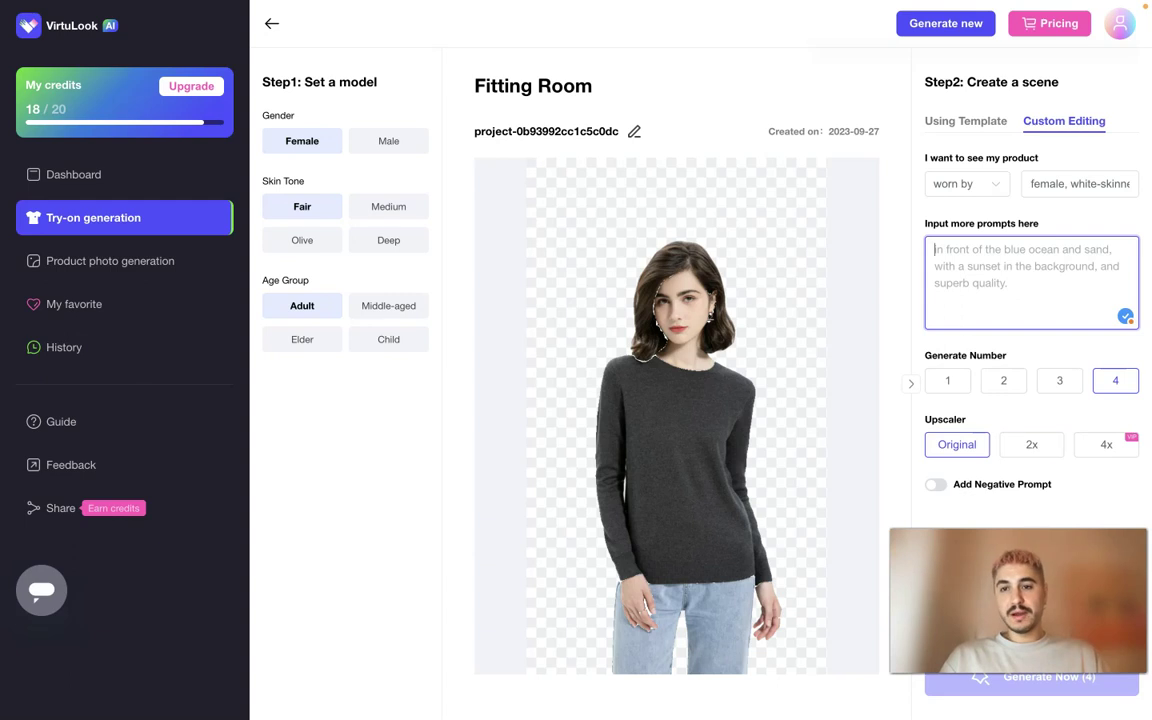
# Choose the Airport scene template and generate four try-on photos.
pyautogui.click(965, 120)
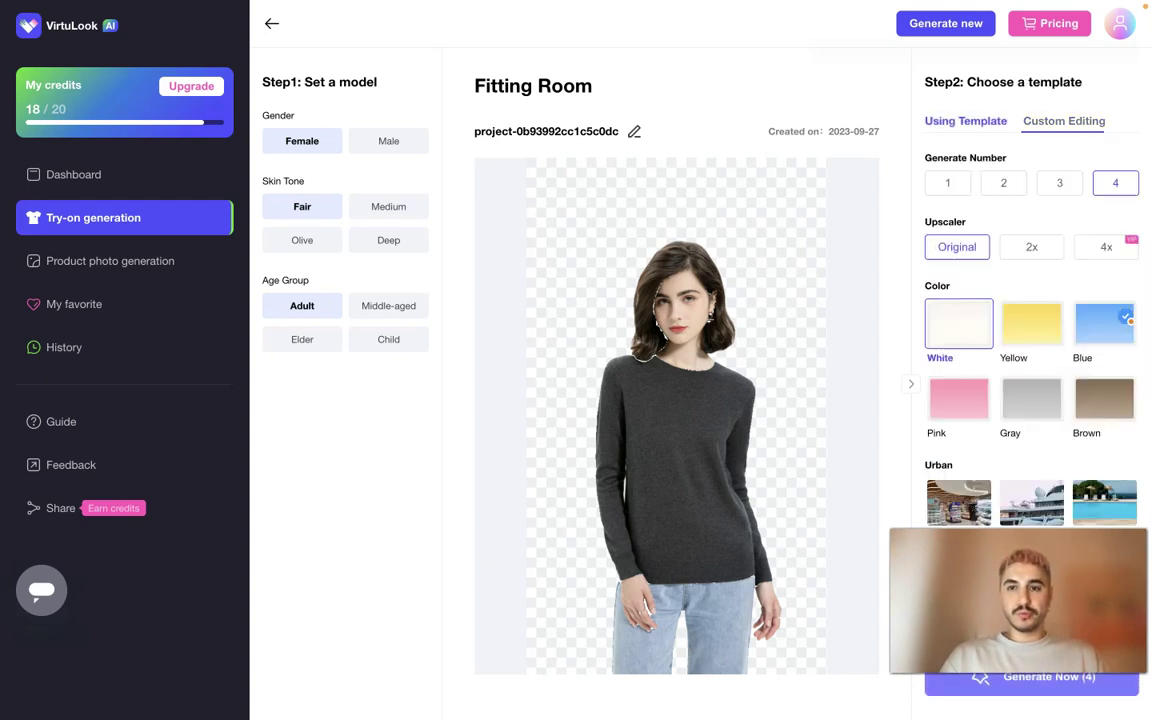
pyautogui.scroll(-5, 1030, 400)
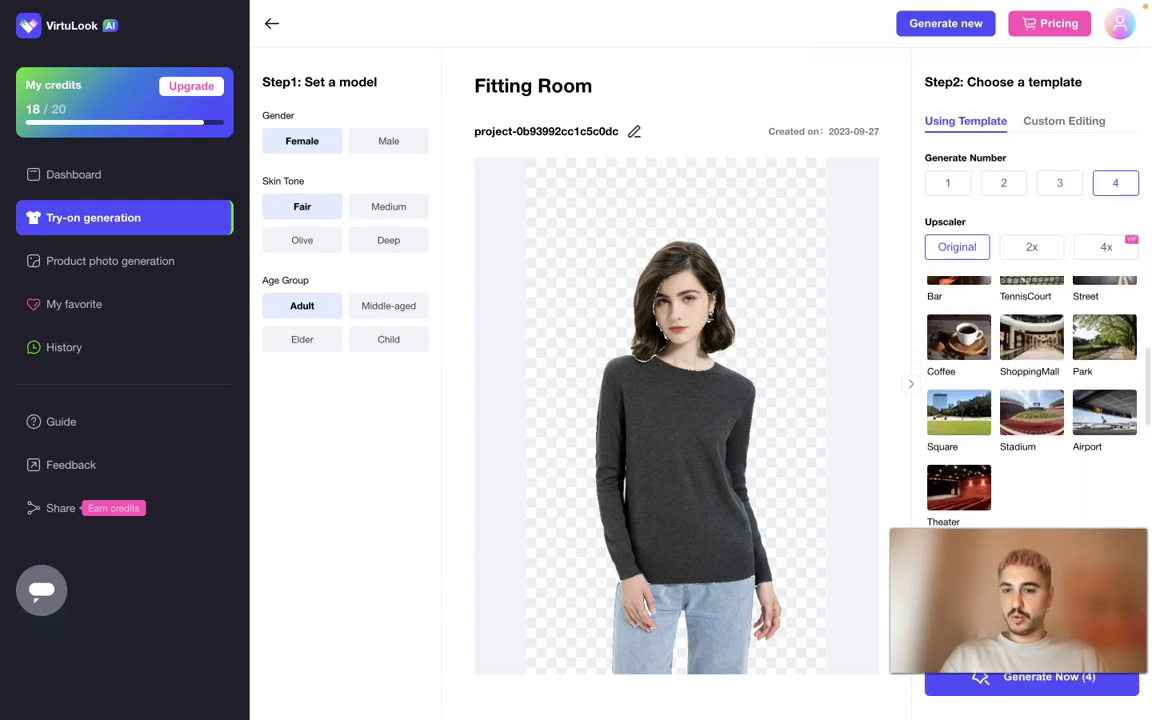
pyautogui.click(1104, 412)
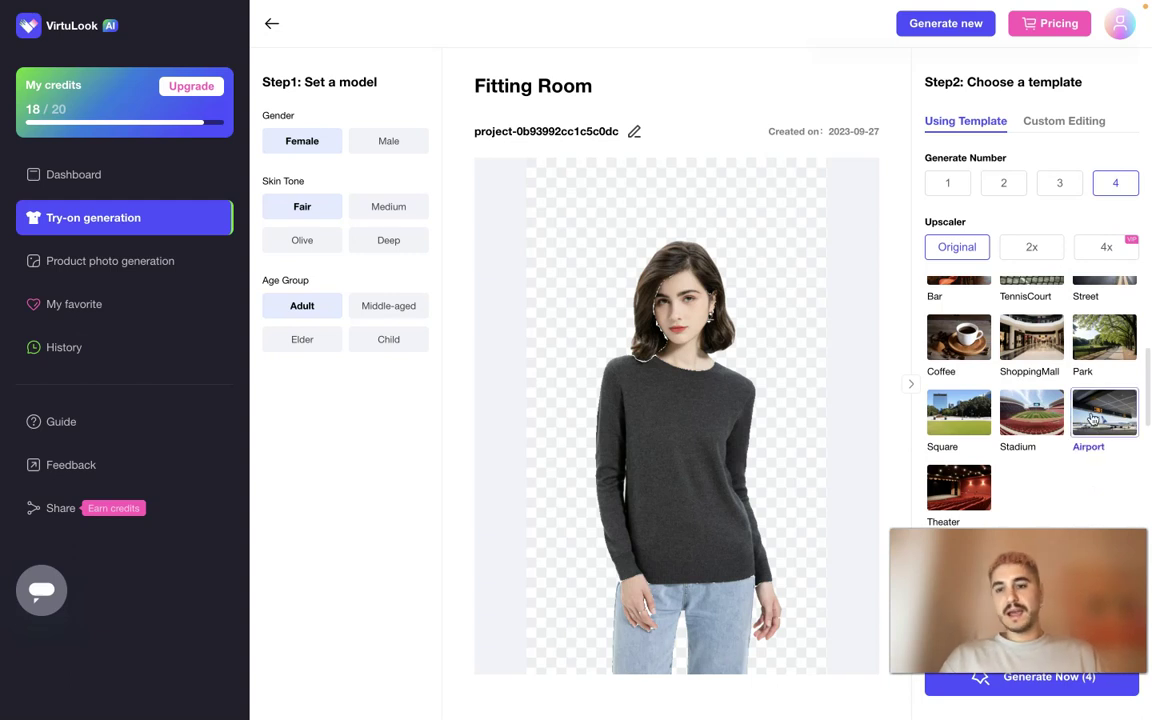
pyautogui.scroll(-12, 996, 298)
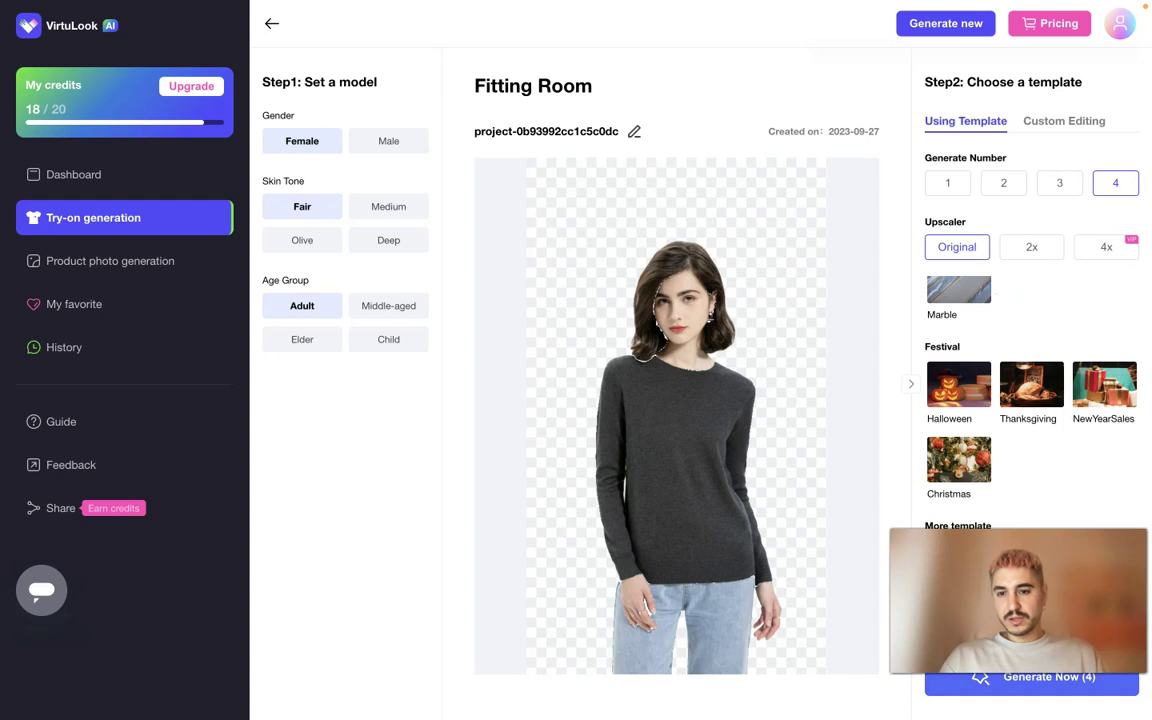
pyautogui.click(1040, 683)
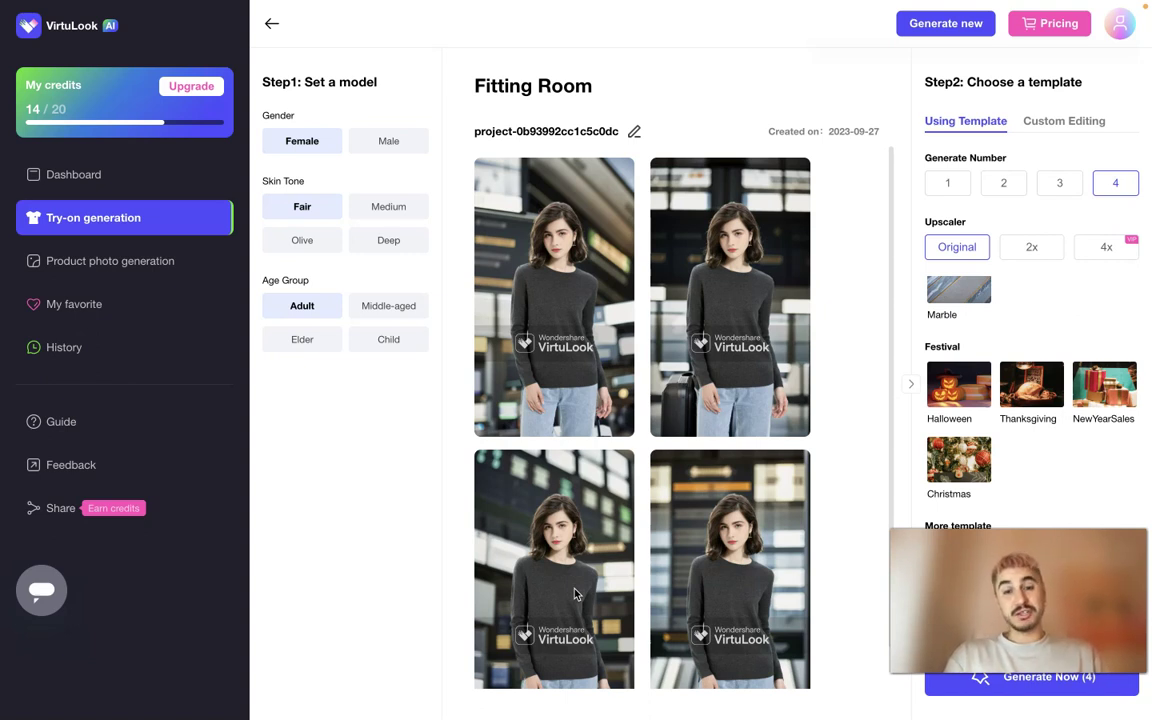
pyautogui.moveTo(555, 385)
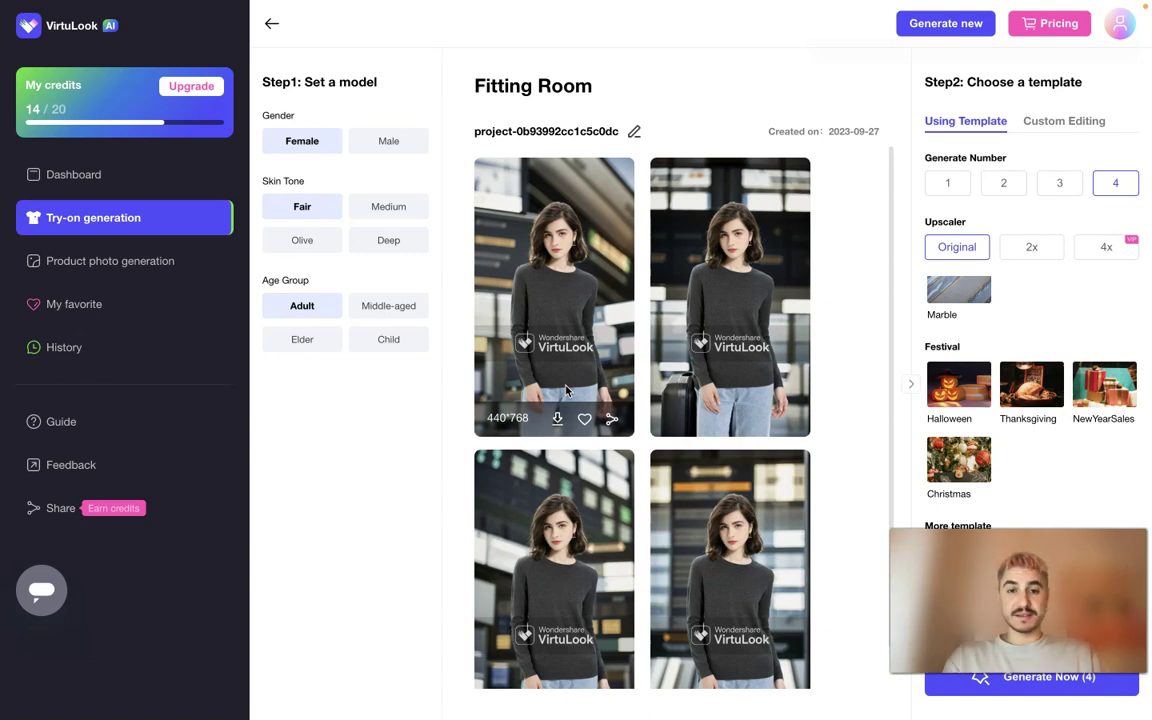
pyautogui.click(517, 263)
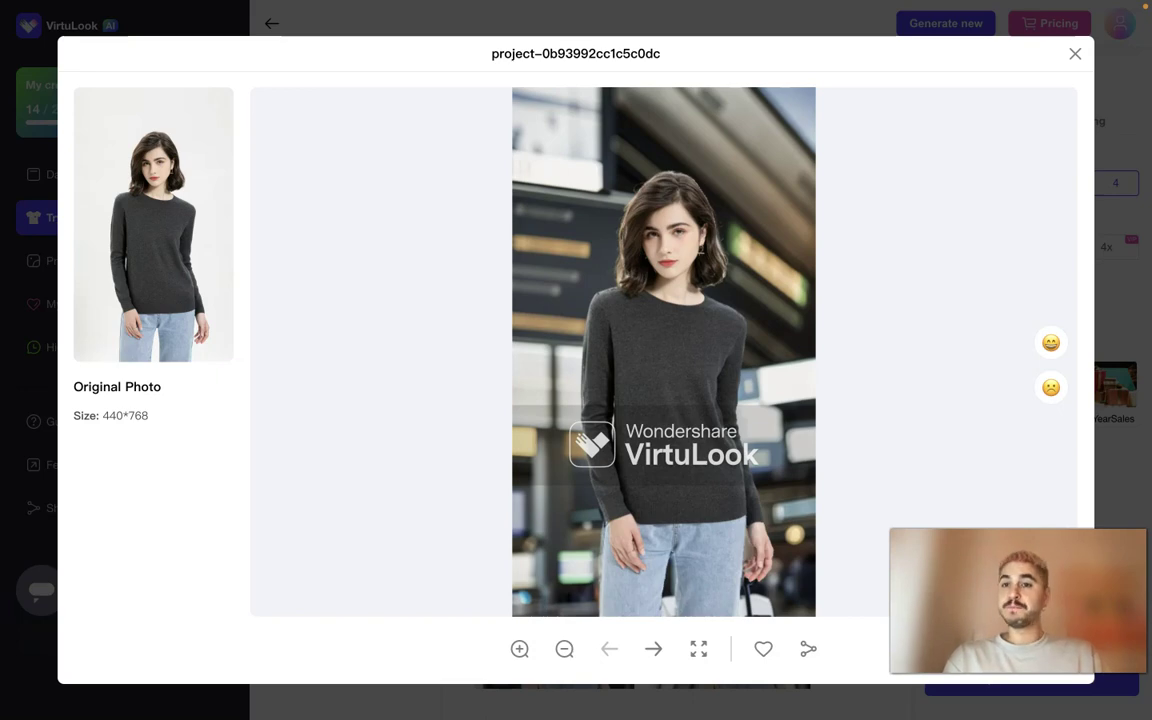
pyautogui.press('Escape')
pyautogui.scroll(1, 818, 248)
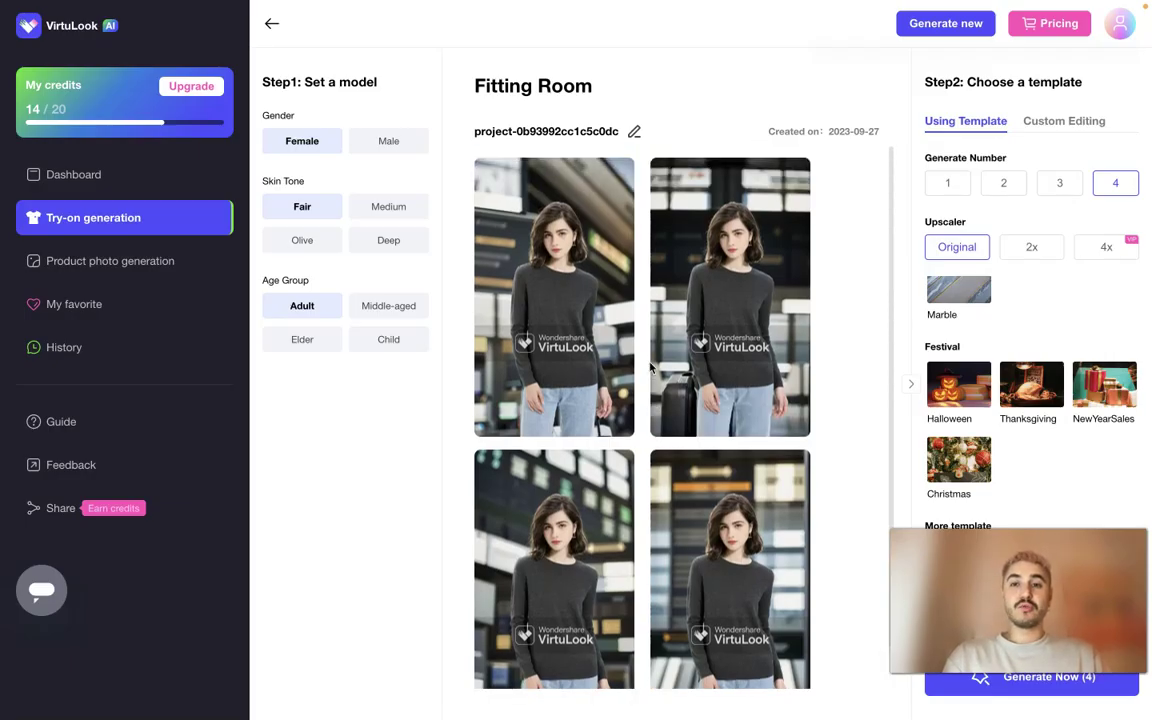
pyautogui.scroll(-1, 818, 248)
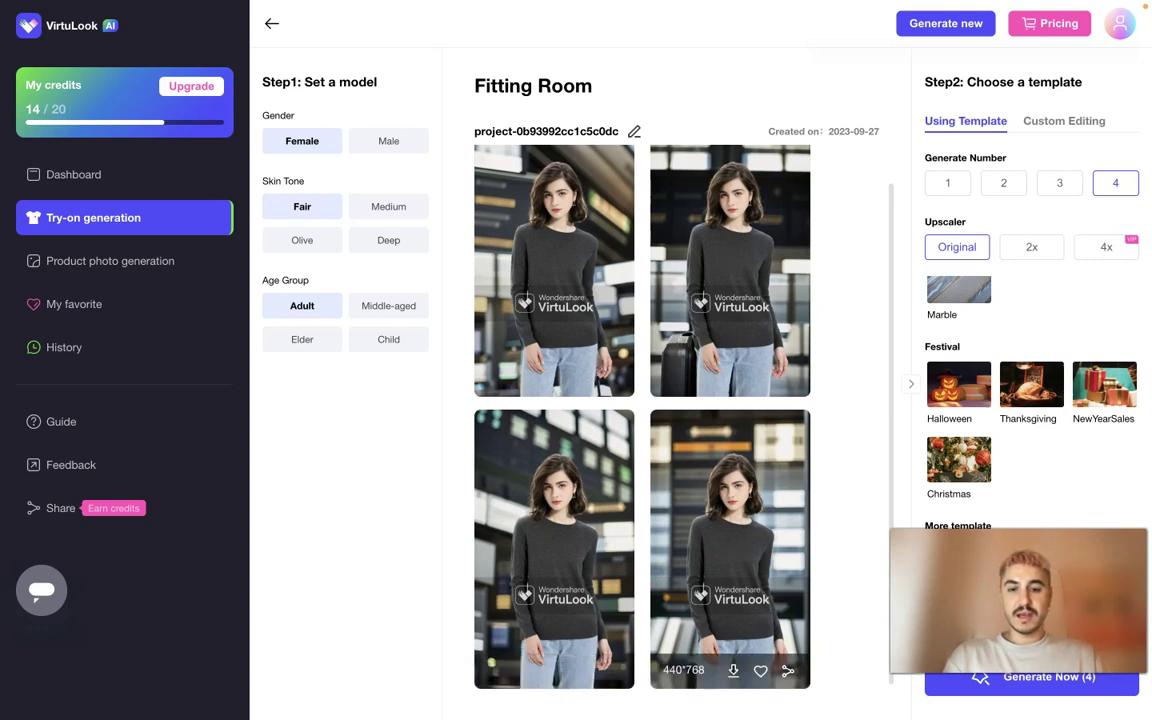
pyautogui.moveTo(811, 457)
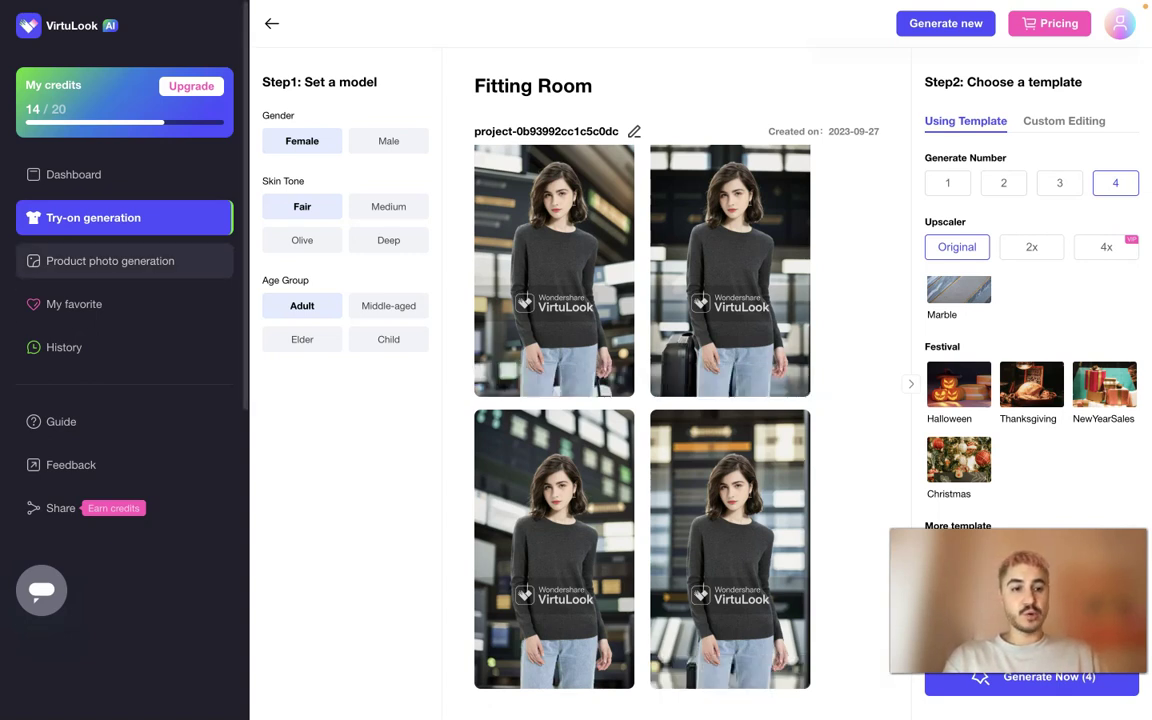
# Switch to Product photo generation from the sidebar.
pyautogui.click(95, 260)
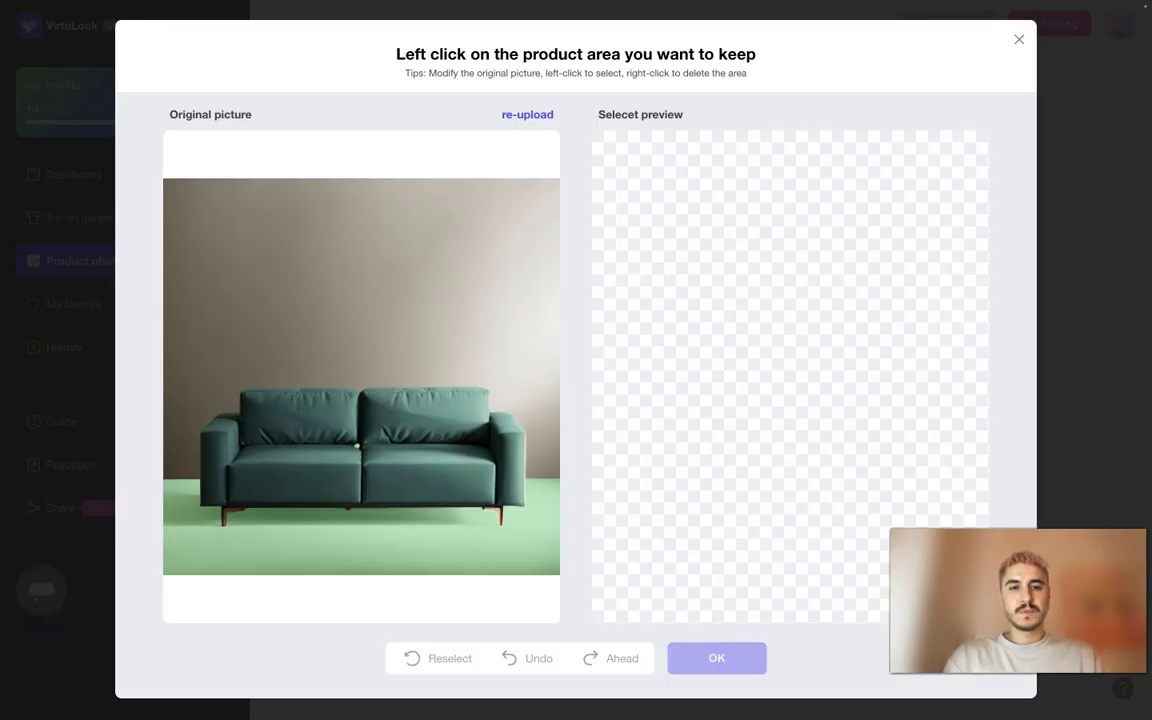
# Mark the green sofa in the Original picture as the product to keep.
pyautogui.click(360, 450)
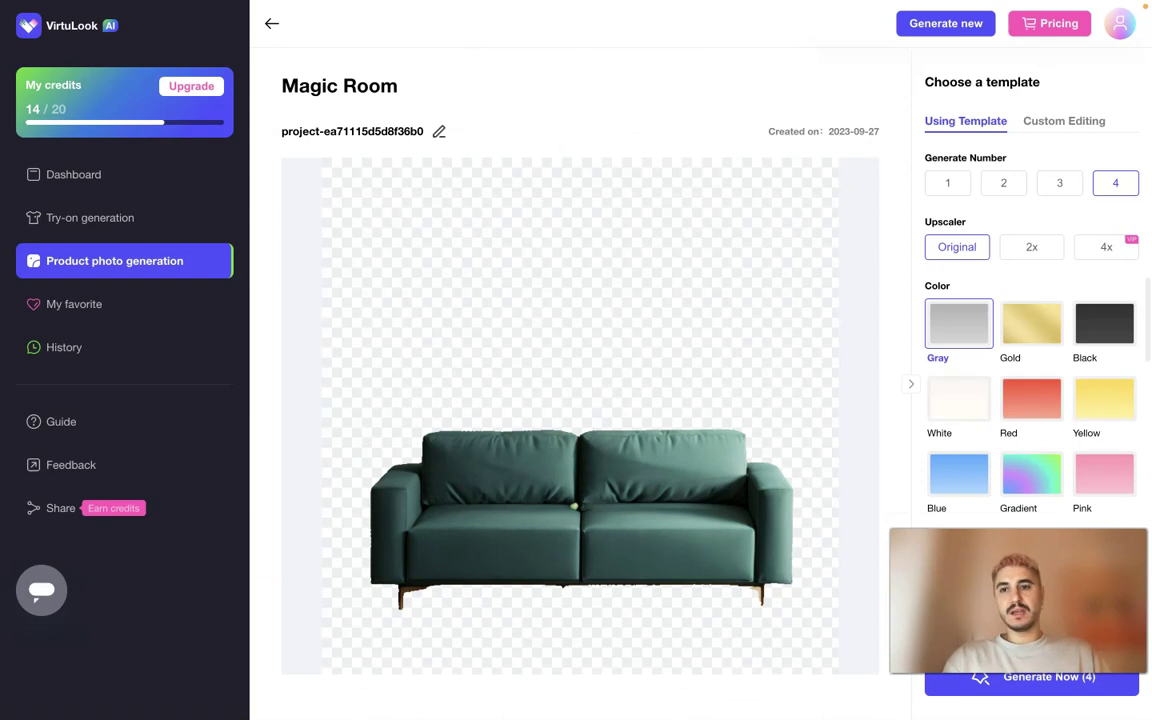
# Choose the Desert template from the Nature scenes for the sofa.
pyautogui.click(1064, 120)
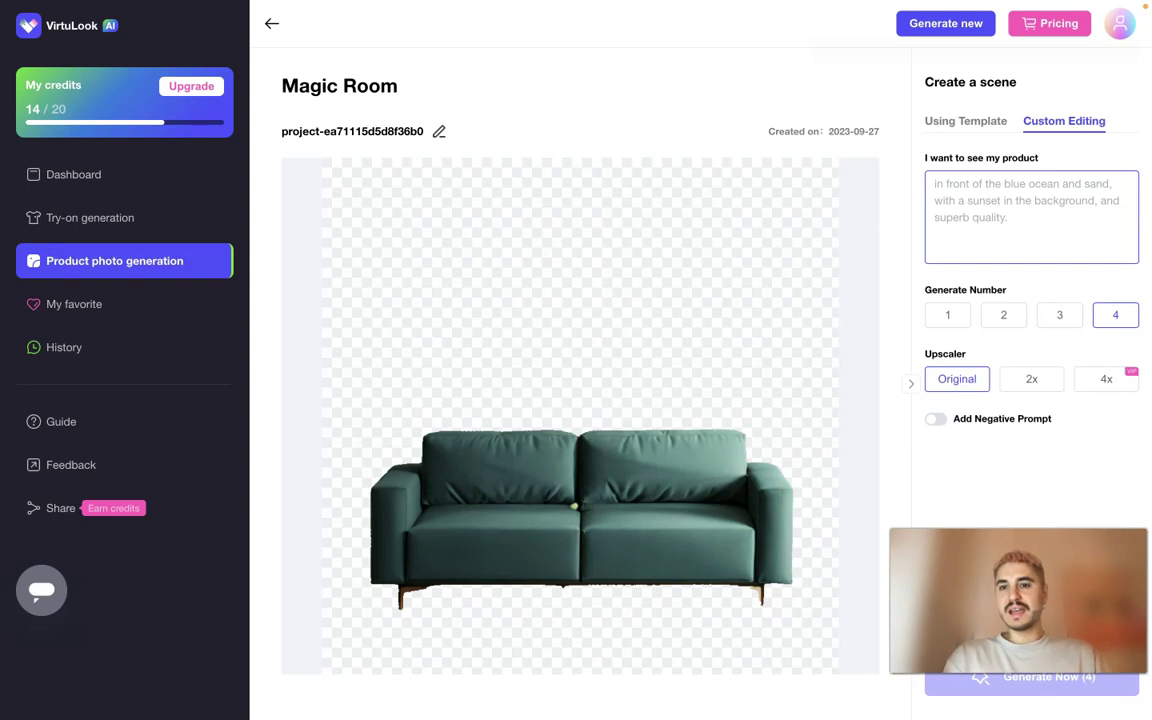
pyautogui.click(935, 184)
pyautogui.click(965, 120)
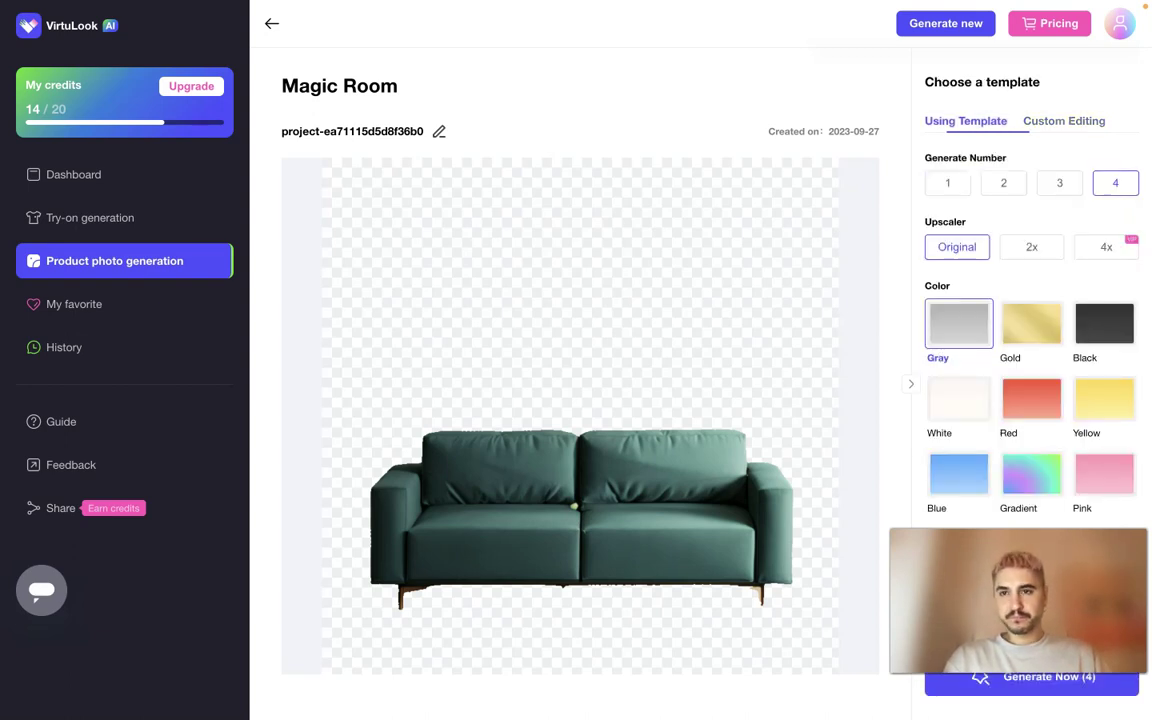
pyautogui.scroll(-1, 1033, 421)
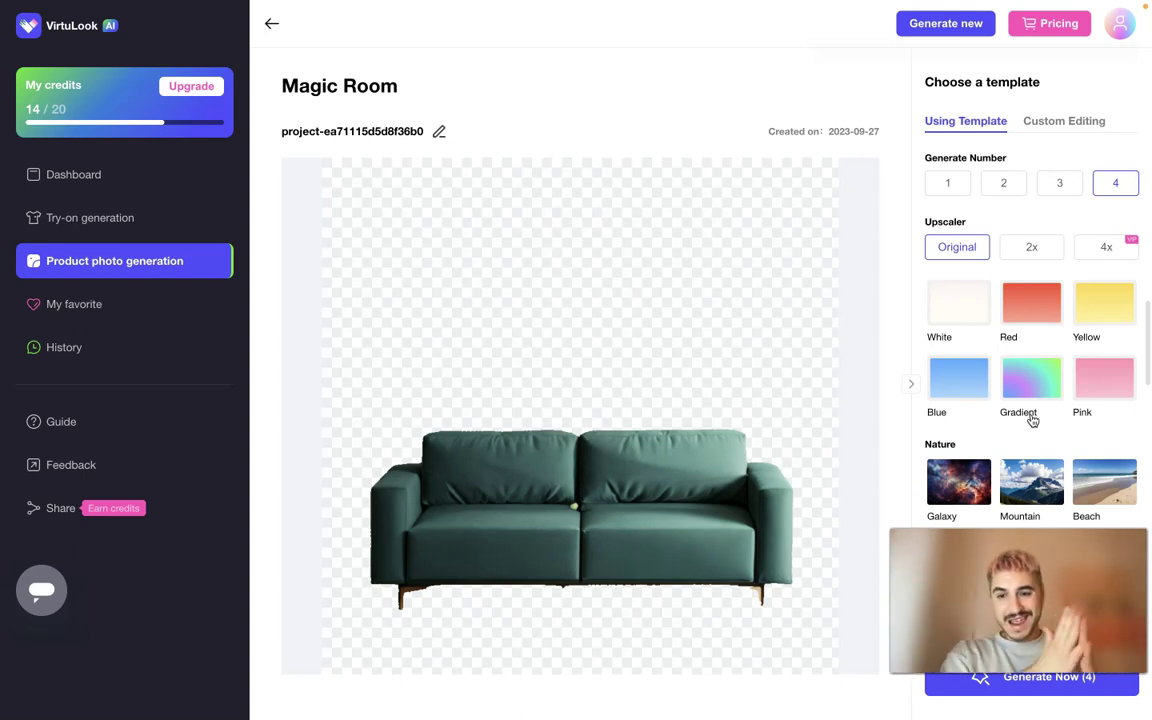
pyautogui.scroll(-3, 1032, 421)
pyautogui.scroll(1, 1032, 421)
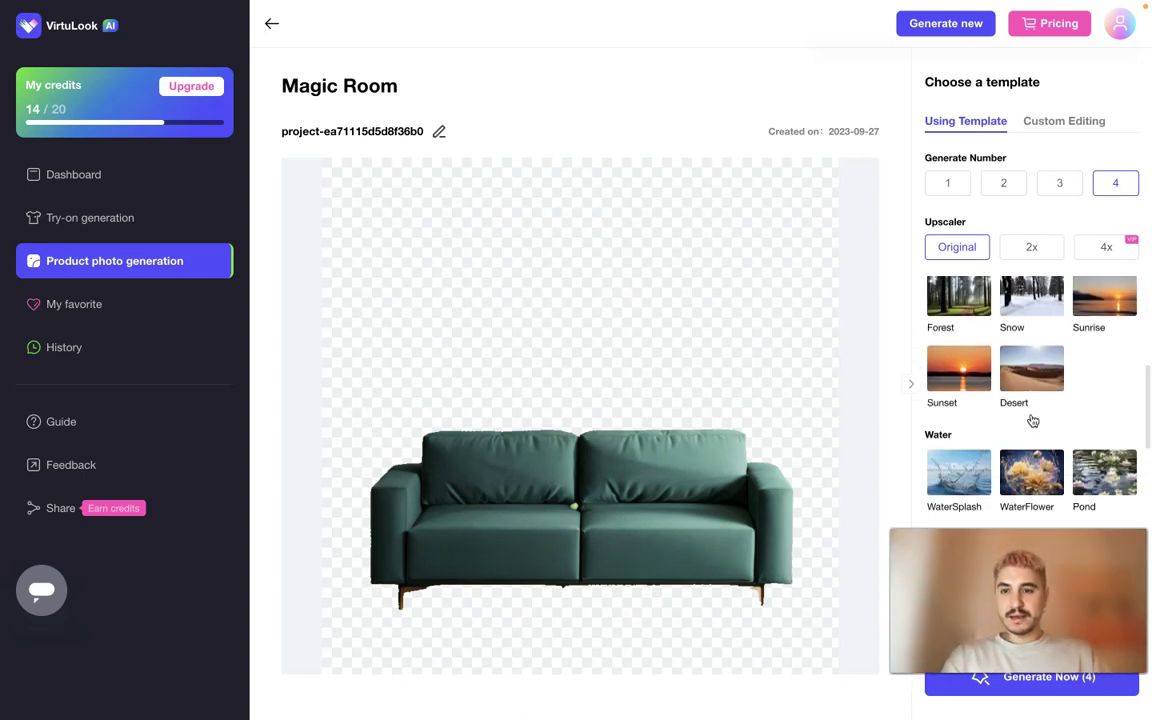
pyautogui.click(1031, 369)
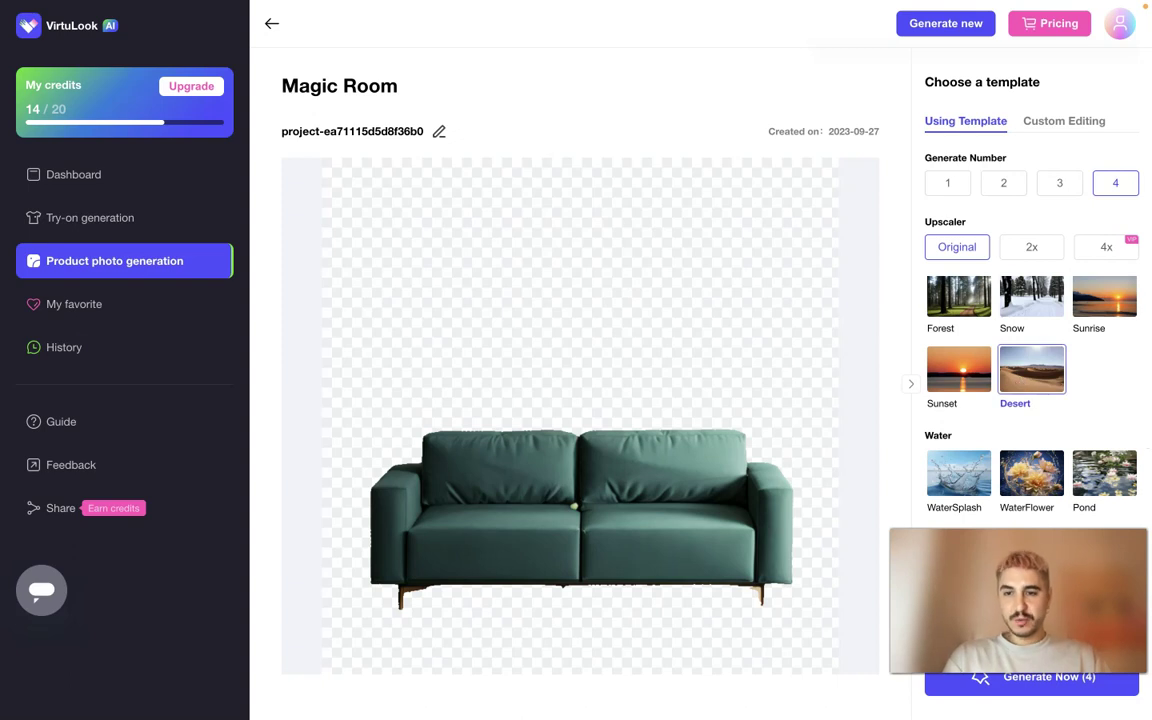
# Set Generate Number to 1 and generate the desert sofa photo.
pyautogui.click(947, 183)
pyautogui.scroll(-10, 1032, 400)
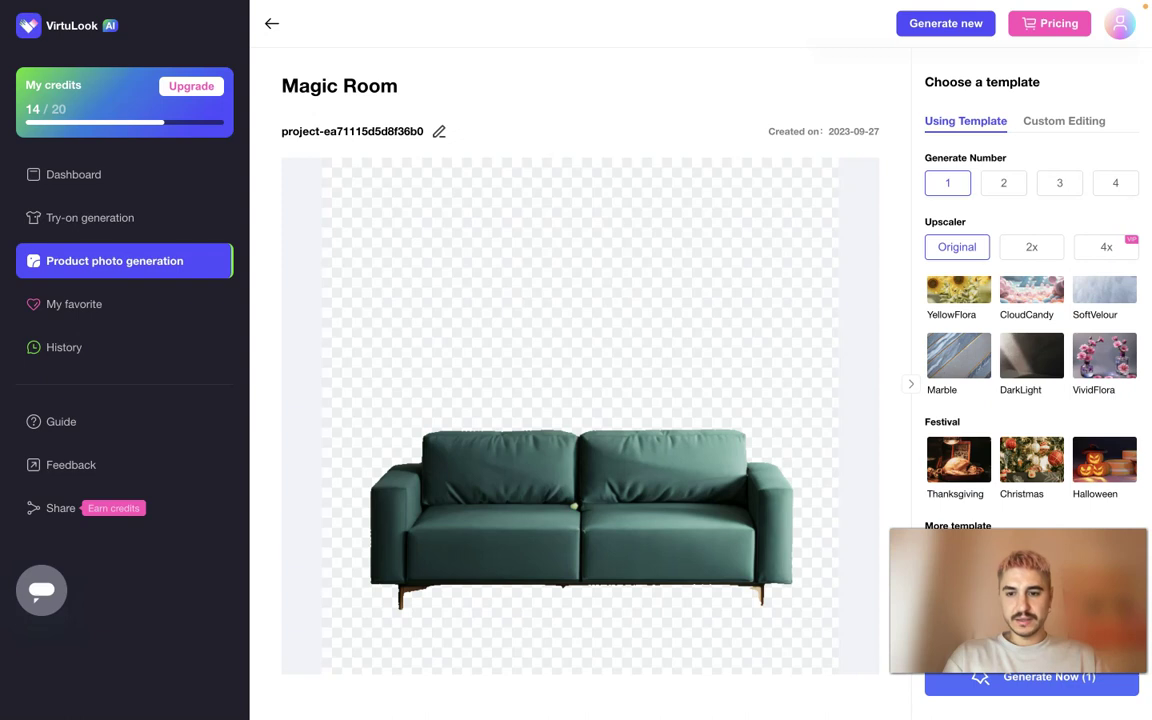
pyautogui.click(1031, 682)
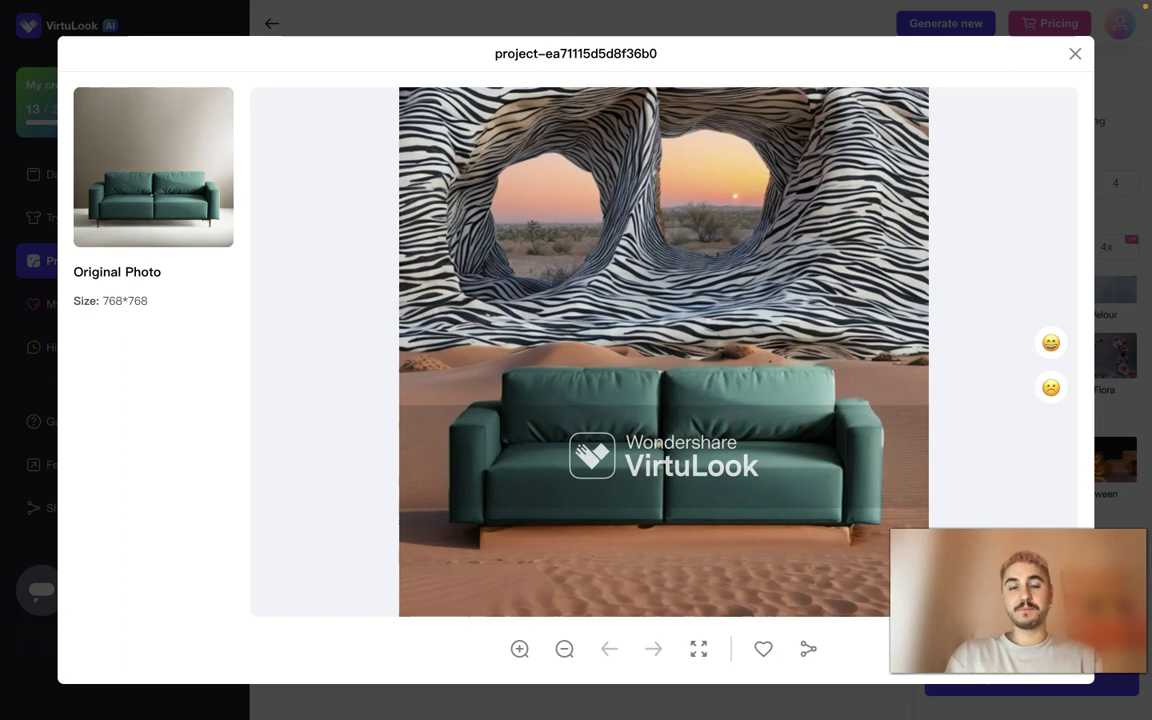
# Close the enlarged preview of the zebra-striped desert sofa photo.
pyautogui.click(1075, 55)
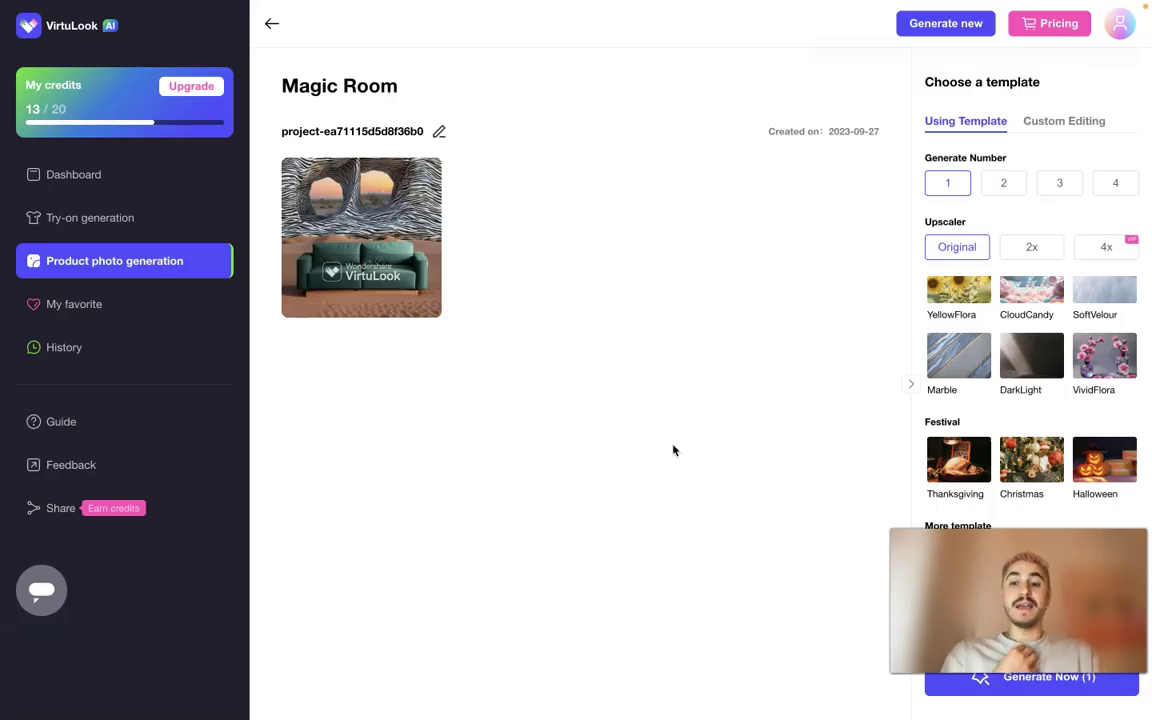